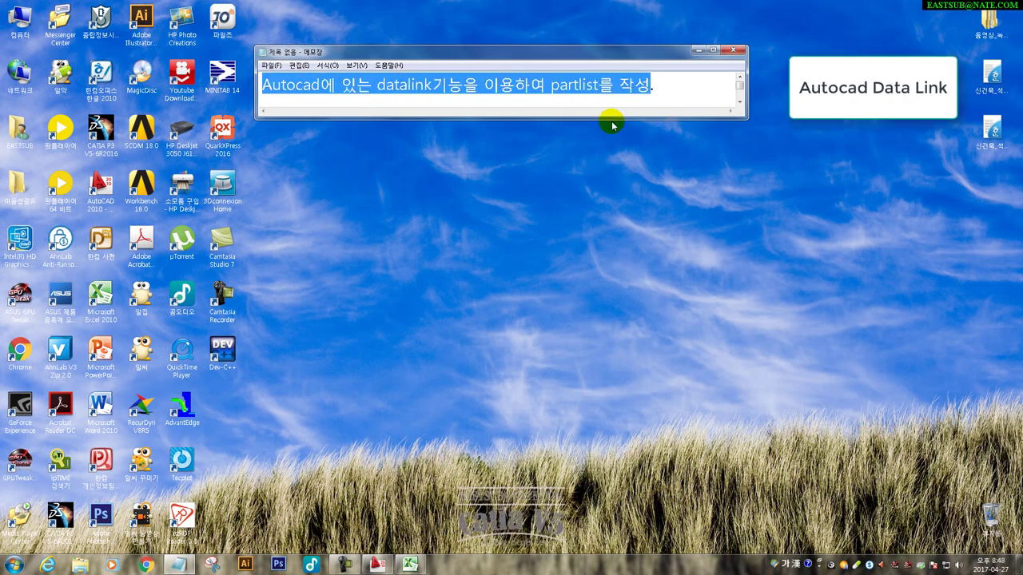
# - Enlarge the Notepad notes and highlight their second line, then switch to the BOM_DATA spreadsheet
pyautogui.moveTo(610, 142); pyautogui.dragTo(607, 154)
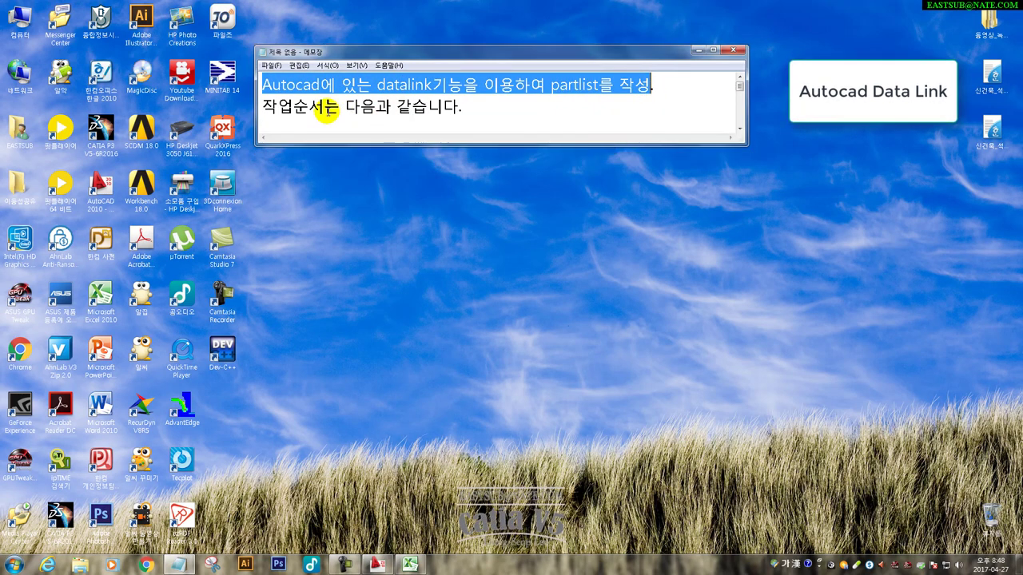
pyautogui.moveTo(444, 105); pyautogui.dragTo(270, 105)
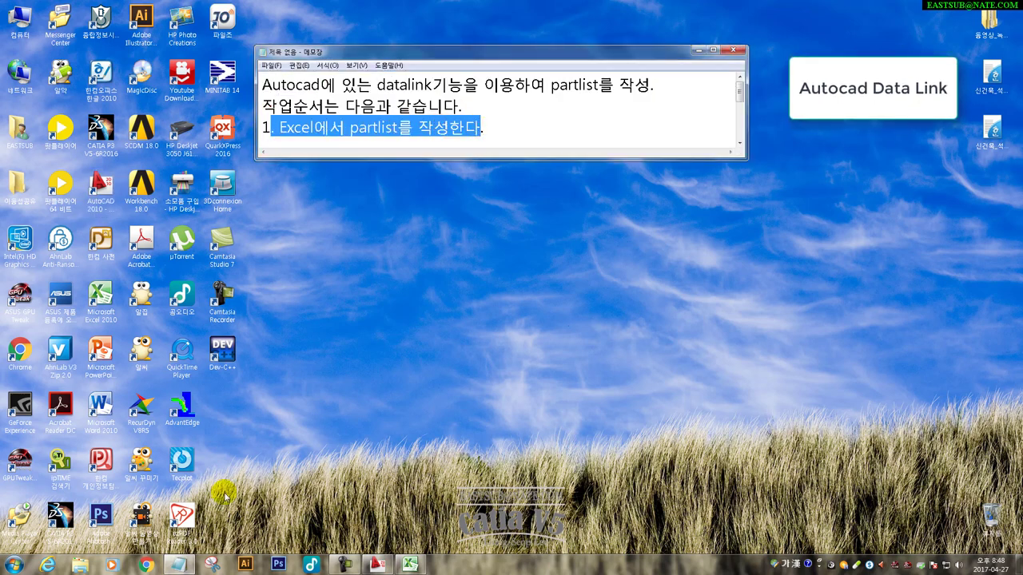
pyautogui.click(409, 565)
# - Review the A1:E17 parts list, then enlarge the notes and highlight step 2
pyautogui.moveTo(36, 128); pyautogui.dragTo(300, 491)
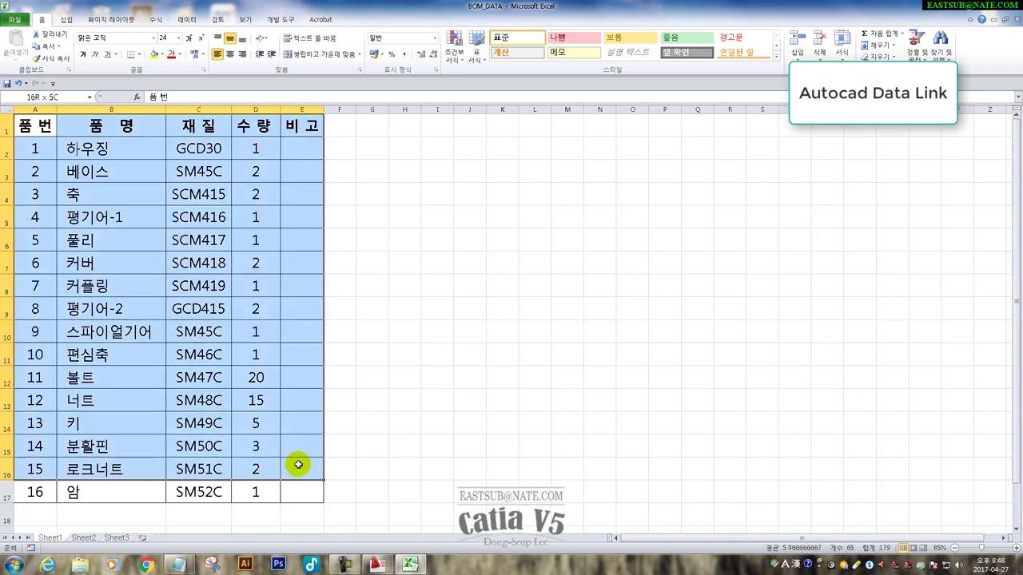
pyautogui.click(417, 391)
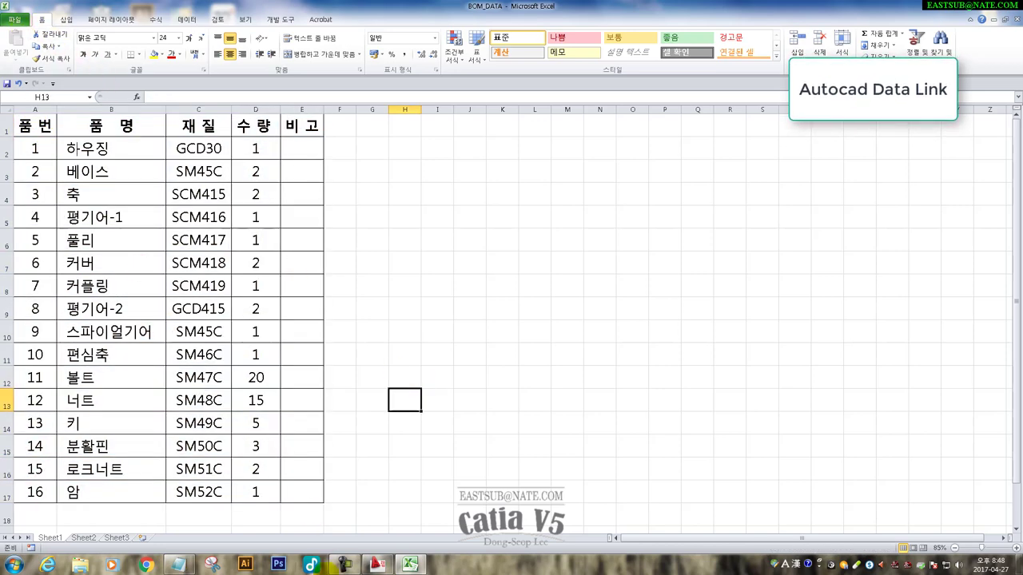
pyautogui.click(178, 565)
pyautogui.moveTo(483, 160); pyautogui.dragTo(463, 207)
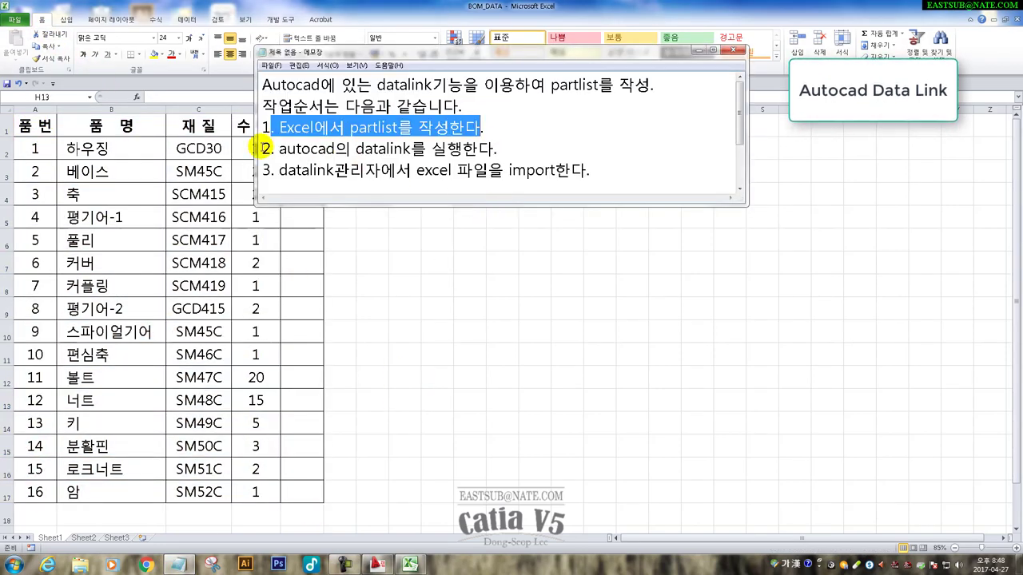
pyautogui.moveTo(257, 148); pyautogui.dragTo(352, 149)
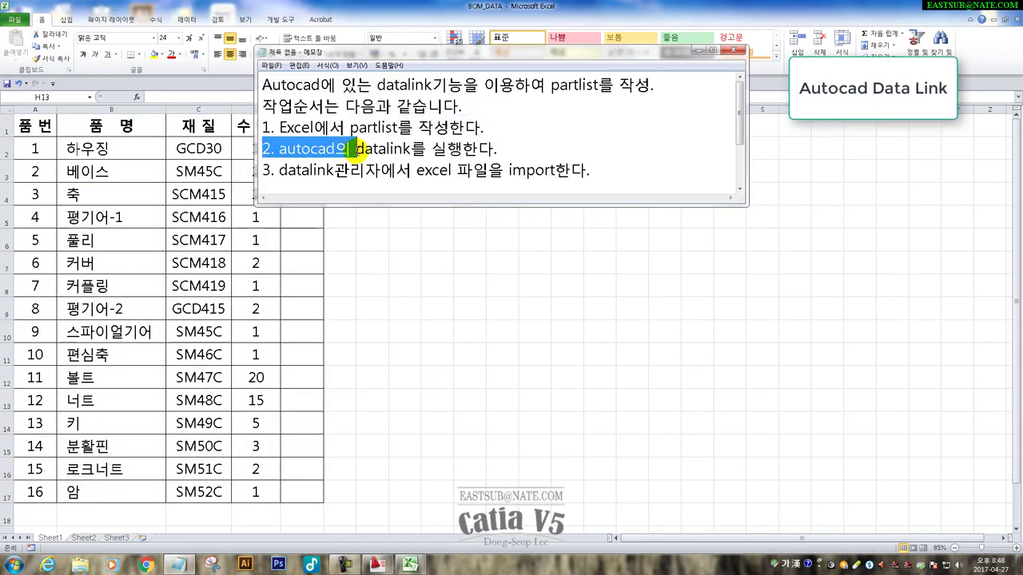
# - Switch to the AutoCAD gearbox drawing and zoom in
pyautogui.click(375, 565)
pyautogui.scroll(2, 312, 304)
pyautogui.scroll(2, 416, 373)
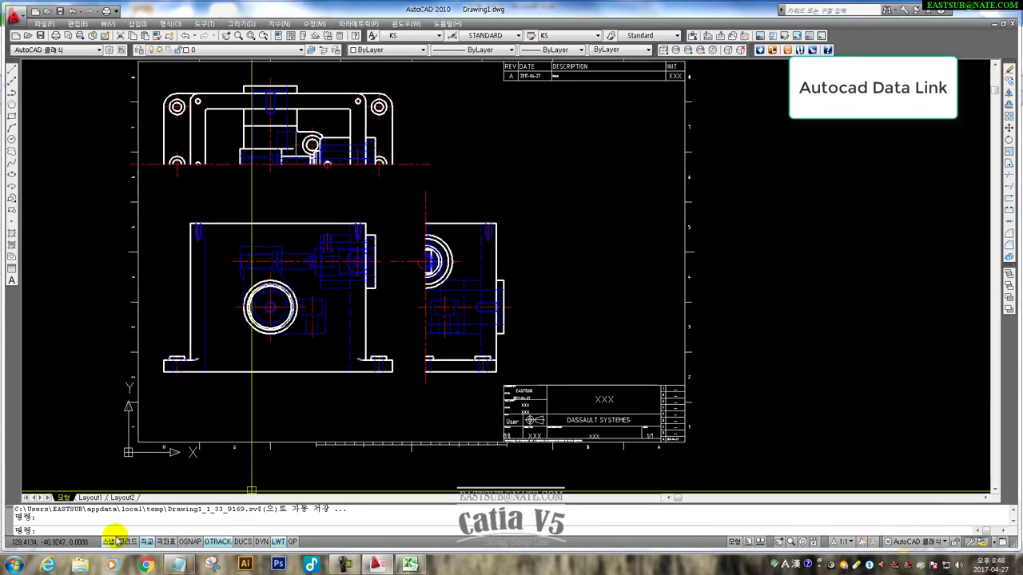
# - Open the Data Link Manager with the DATALINK command and highlight step 3 in the notes
pyautogui.write('datalink')
pyautogui.press('Return')
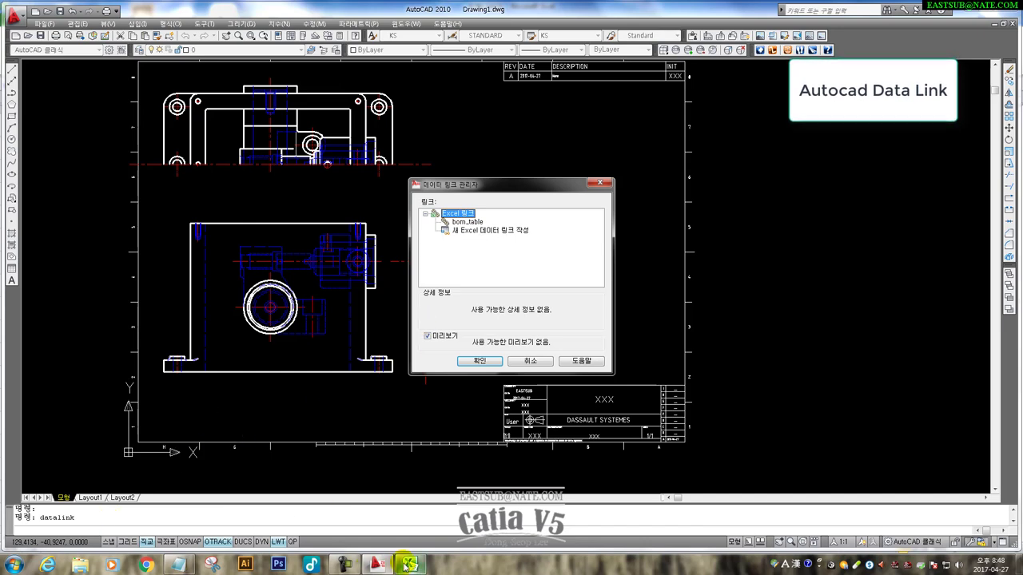
pyautogui.click(179, 565)
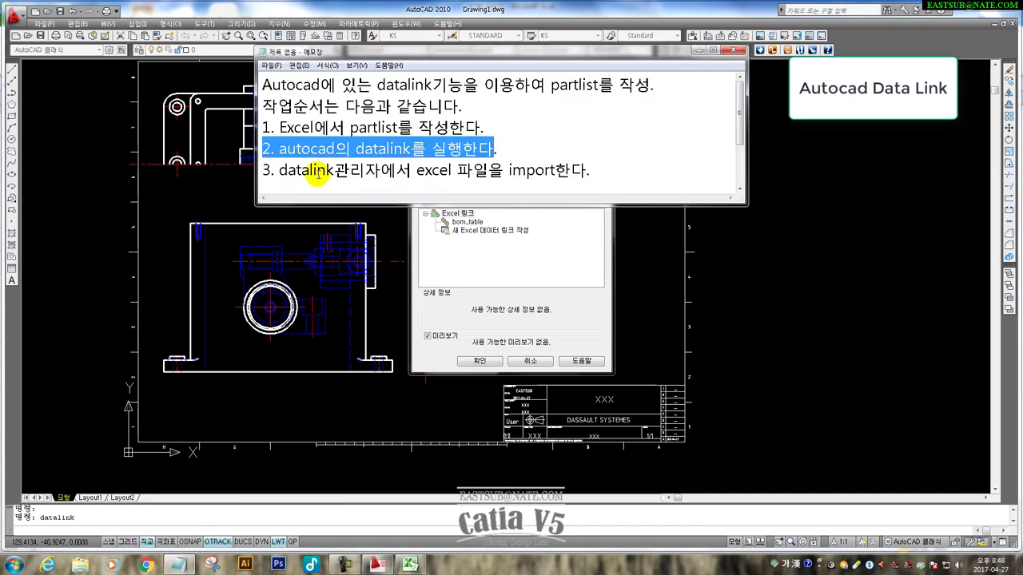
pyautogui.moveTo(271, 170); pyautogui.dragTo(451, 170)
pyautogui.click(498, 251)
# - Delete the old bom_table link and start creating a new Excel data link
pyautogui.click(468, 221)
pyautogui.rightClick(467, 221)
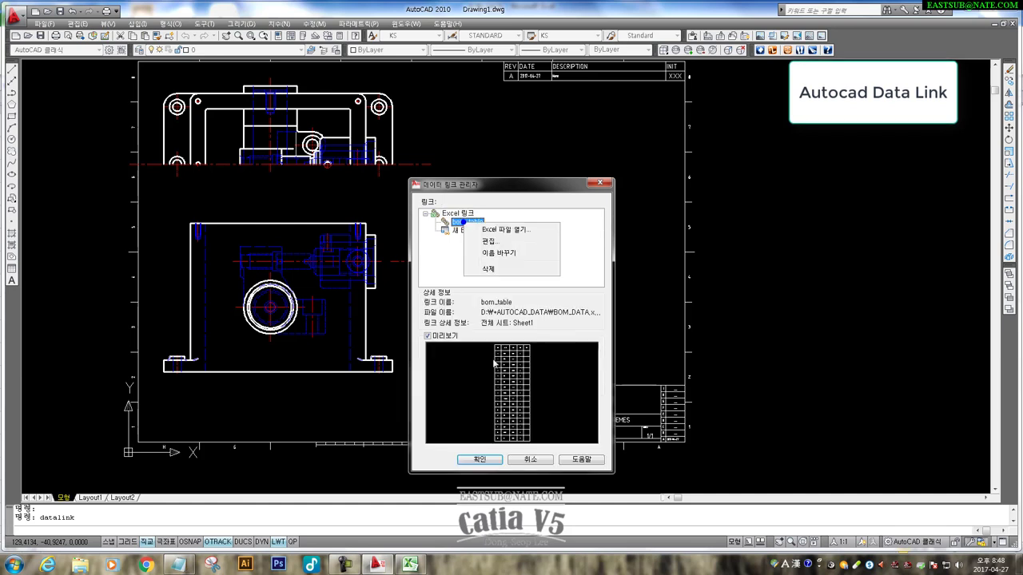
pyautogui.click(494, 271)
pyautogui.doubleClick(461, 217)
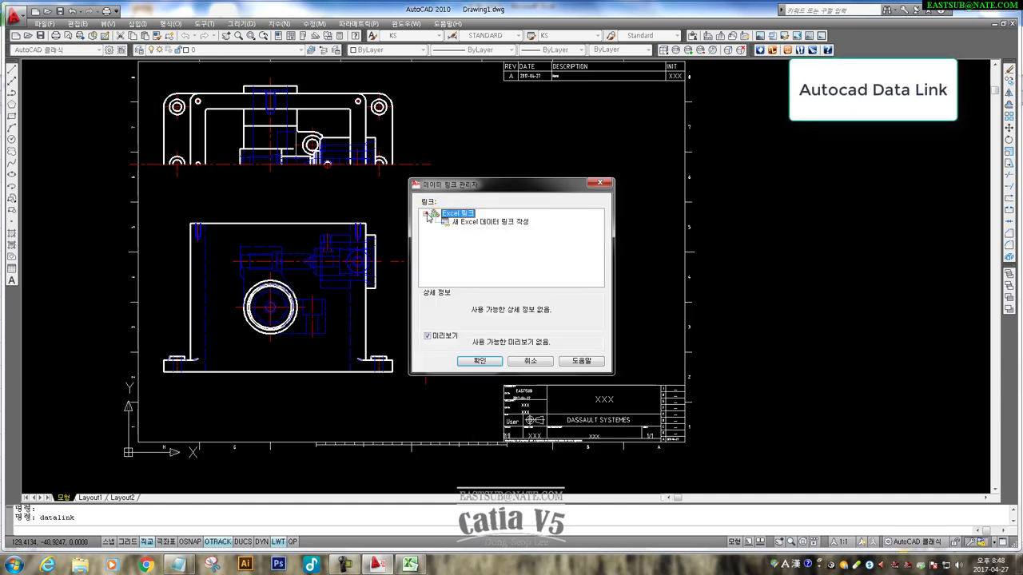
pyautogui.click(462, 223)
pyautogui.write('bom파일샘')
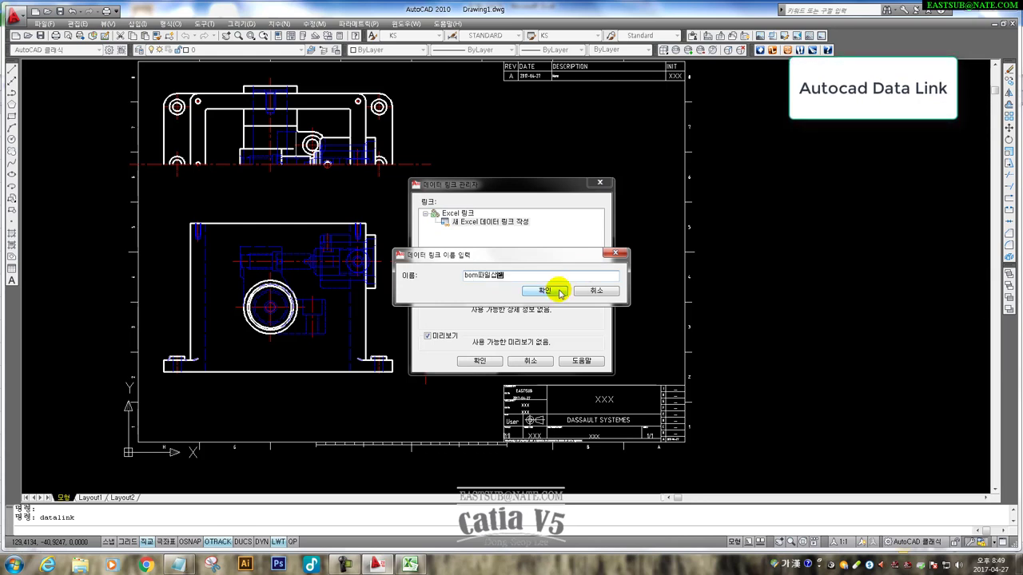
# - Name the link bom파일삽입, pick BOM_DATA.xlsx as its workbook, and expand the extra options
pyautogui.click(560, 293)
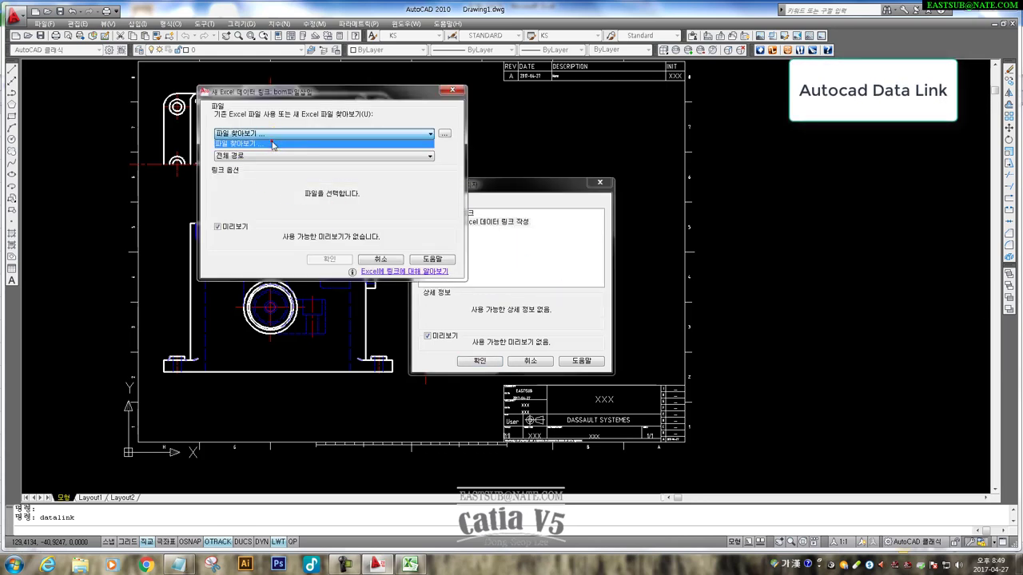
pyautogui.click(272, 144)
pyautogui.click(354, 273)
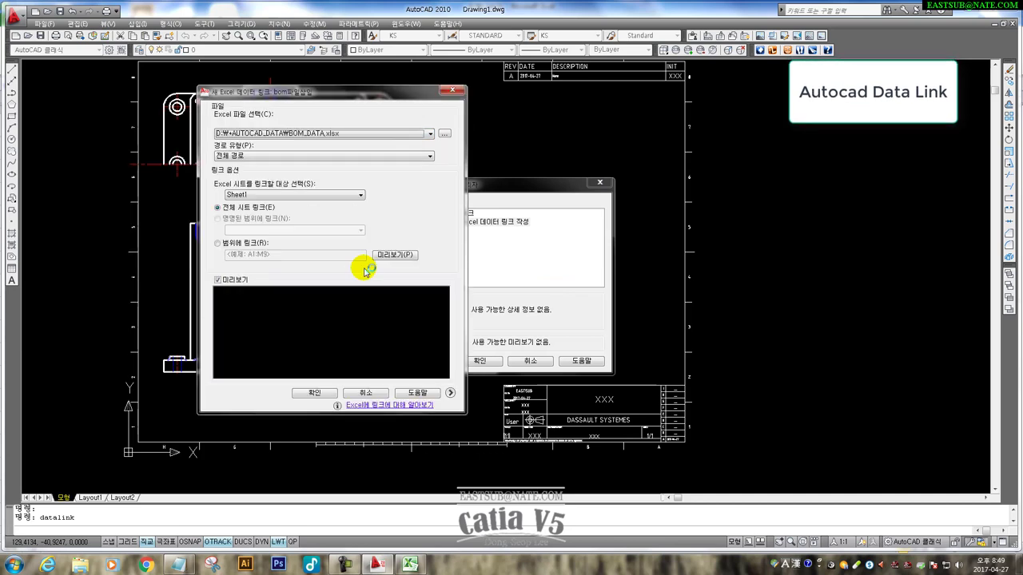
pyautogui.click(450, 393)
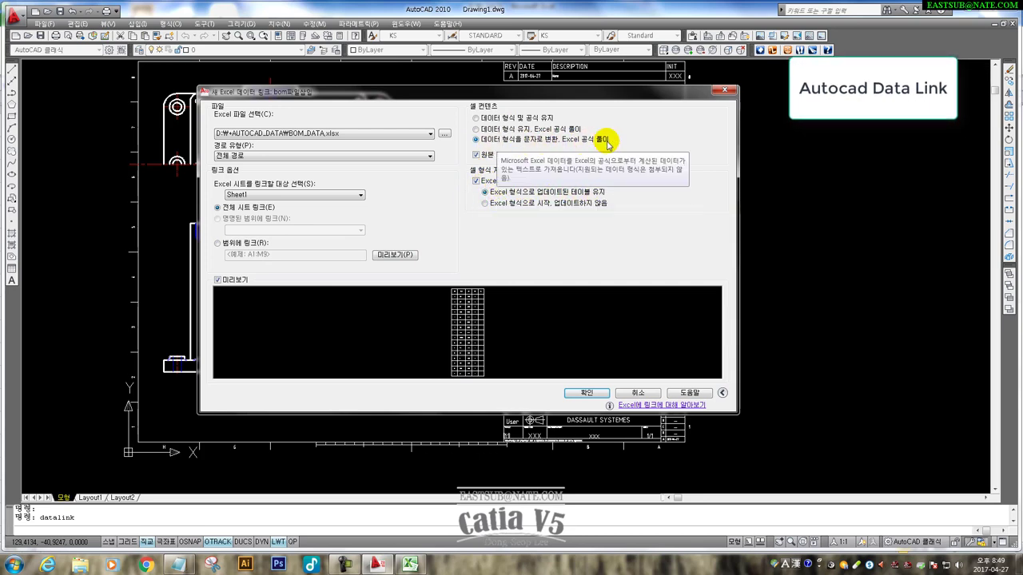
# - Confirm the new data link, close the Data Link Manager, and bring the notes forward
pyautogui.click(586, 393)
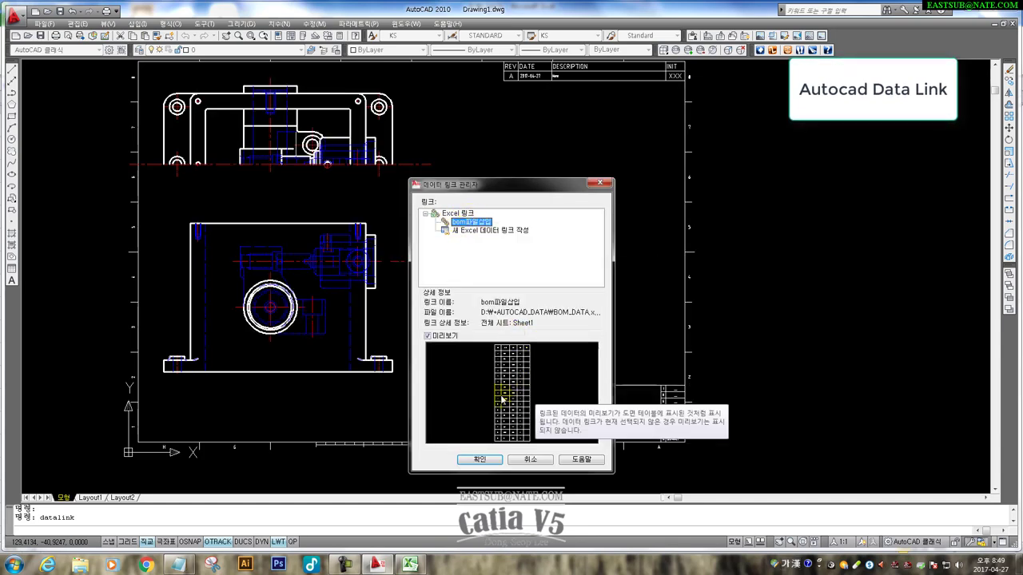
pyautogui.click(479, 460)
pyautogui.click(177, 565)
# - Highlight steps 3 and 4 in the notes, enlarge them to show steps 5 and 6, then return to AutoCAD
pyautogui.click(437, 170)
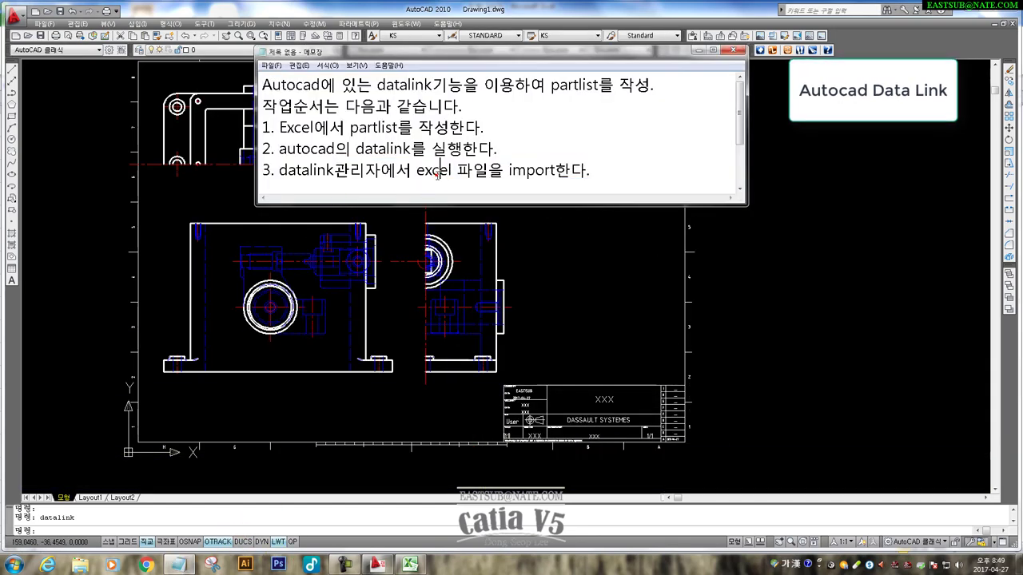
pyautogui.moveTo(281, 170); pyautogui.dragTo(719, 202)
pyautogui.click(739, 190)
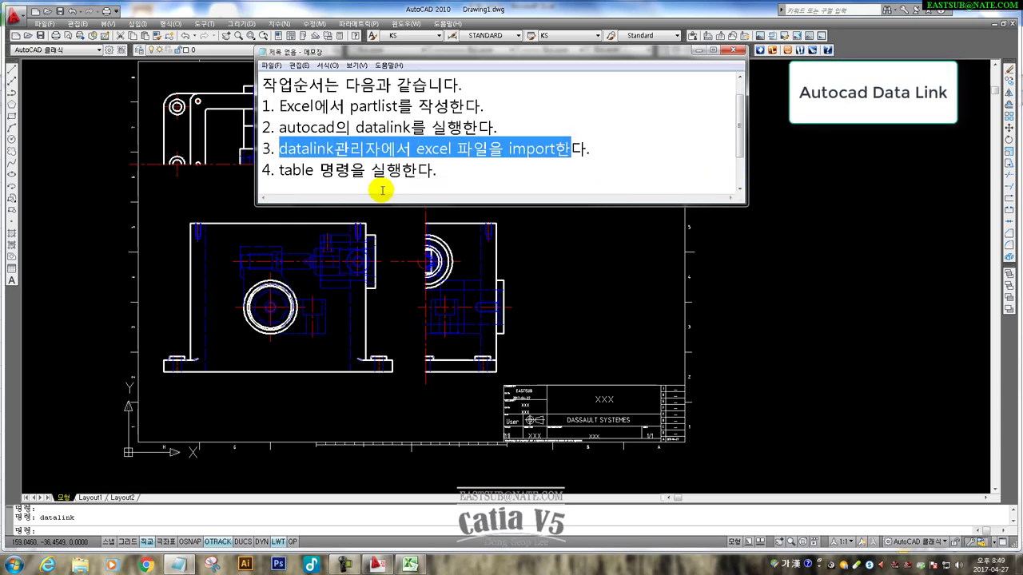
pyautogui.moveTo(440, 174); pyautogui.dragTo(278, 174)
pyautogui.moveTo(421, 203); pyautogui.dragTo(417, 245)
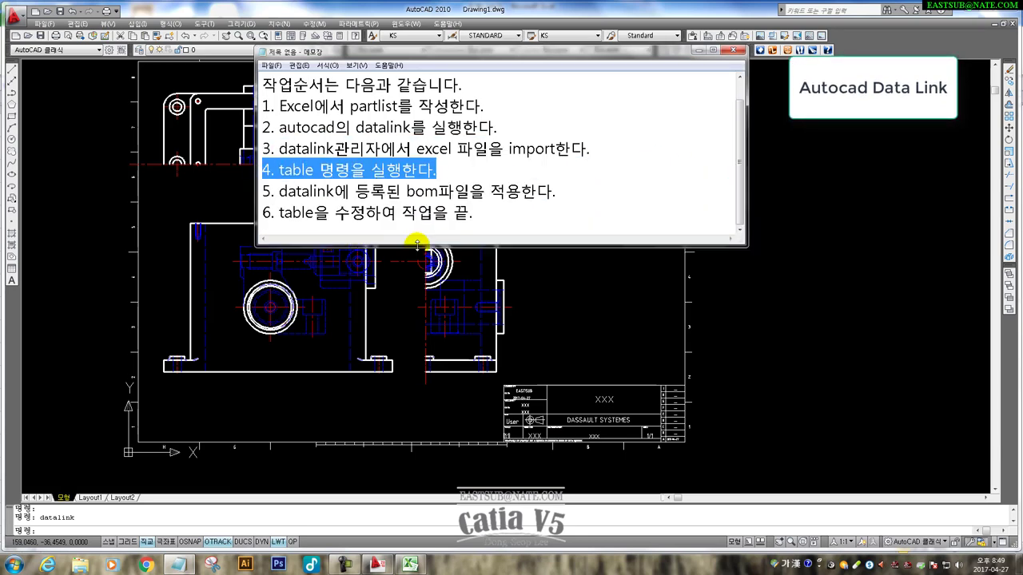
pyautogui.click(124, 529)
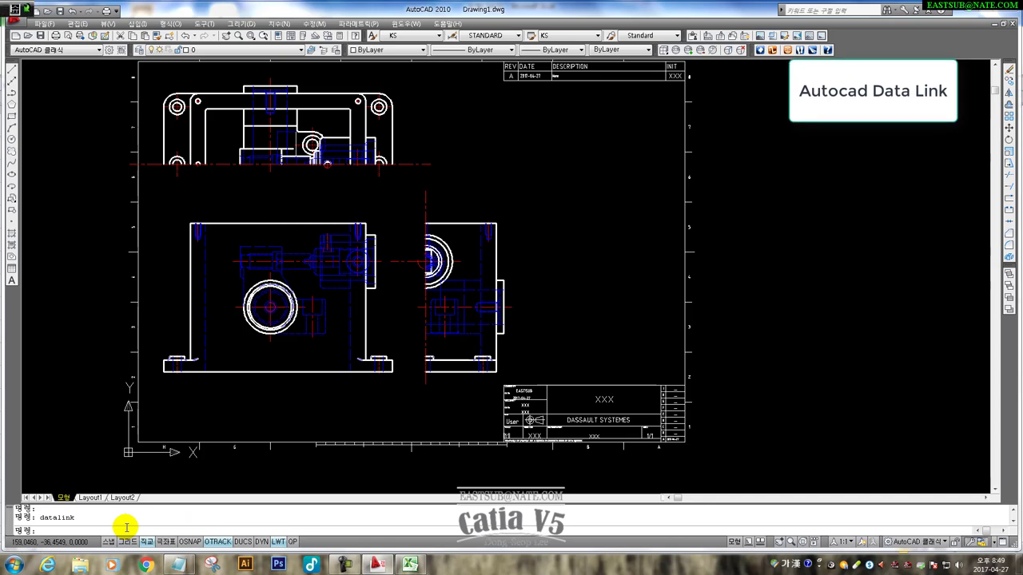
# - Start the TABLE command (tb) and check step 5 in the notes
pyautogui.write('tb')
pyautogui.press('Return')
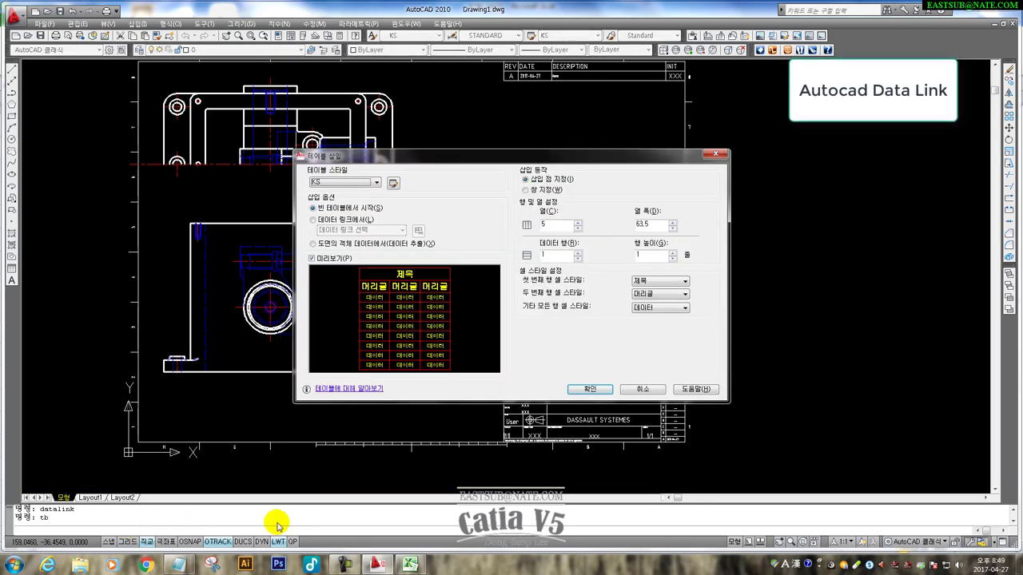
pyautogui.click(177, 565)
pyautogui.moveTo(563, 192); pyautogui.dragTo(262, 191)
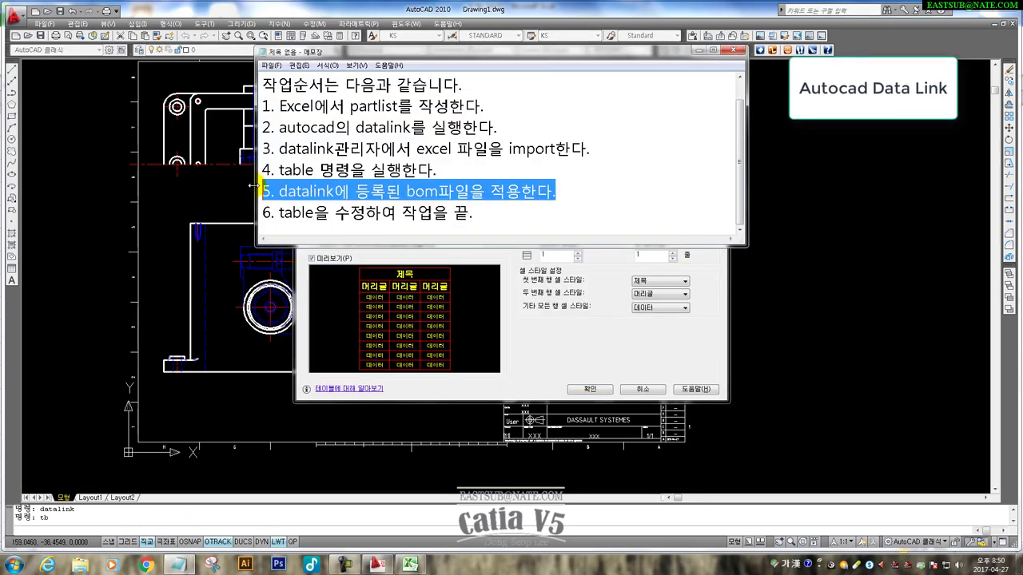
pyautogui.click(542, 352)
# - Set the Insert Table dialog to build from the bom파일삽입 data link and confirm it
pyautogui.click(342, 217)
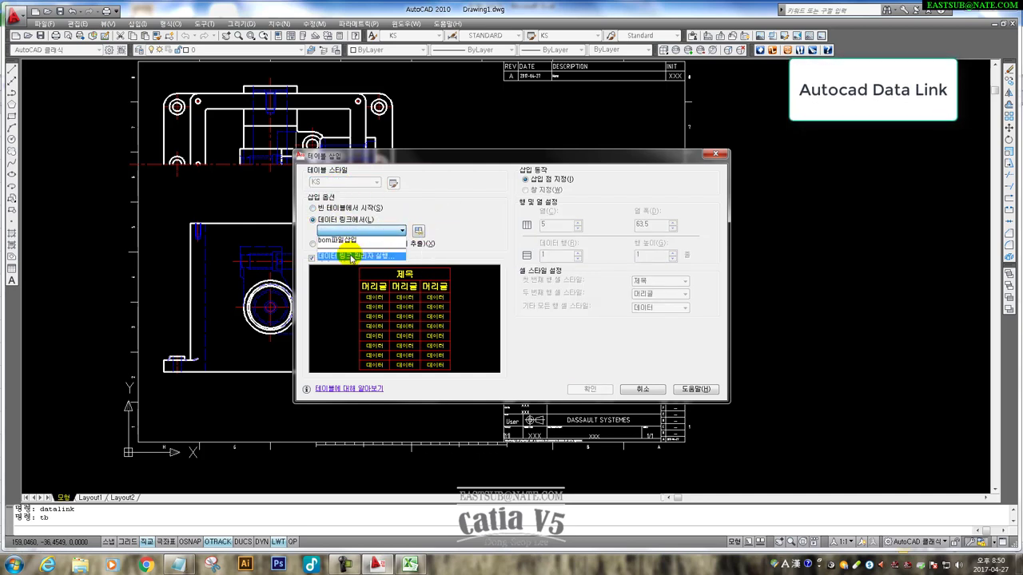
pyautogui.click(350, 240)
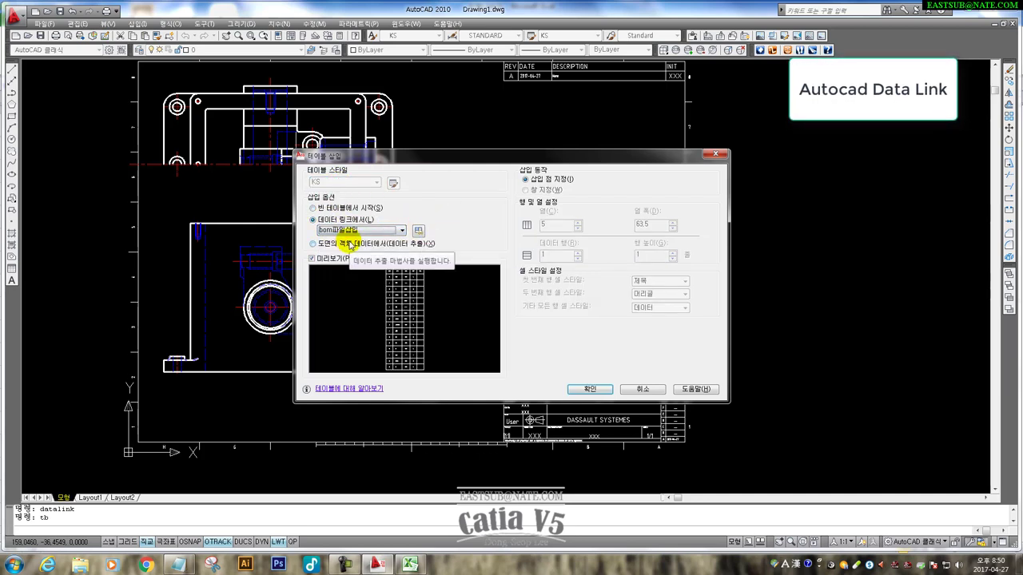
pyautogui.click(419, 231)
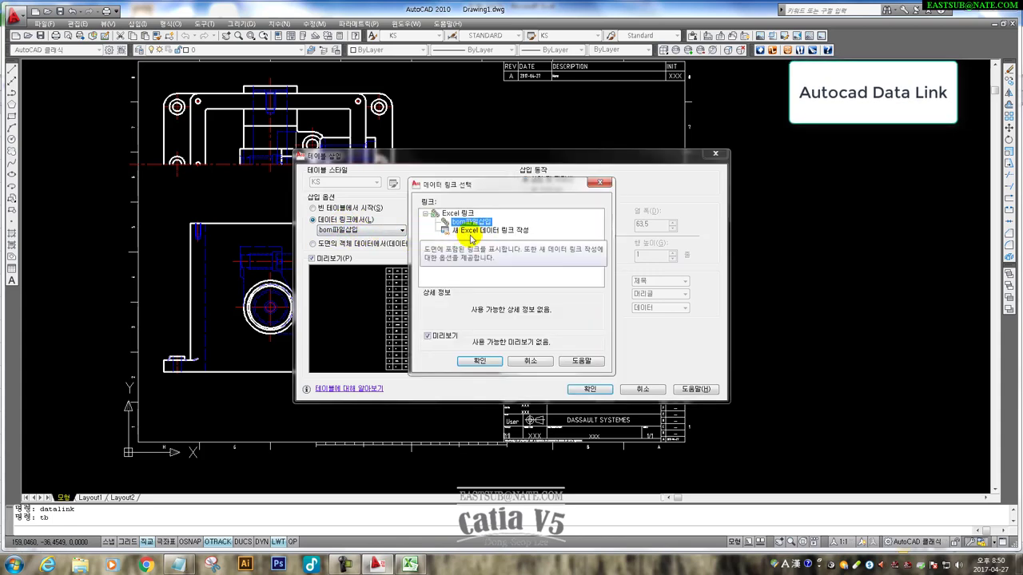
pyautogui.doubleClick(470, 223)
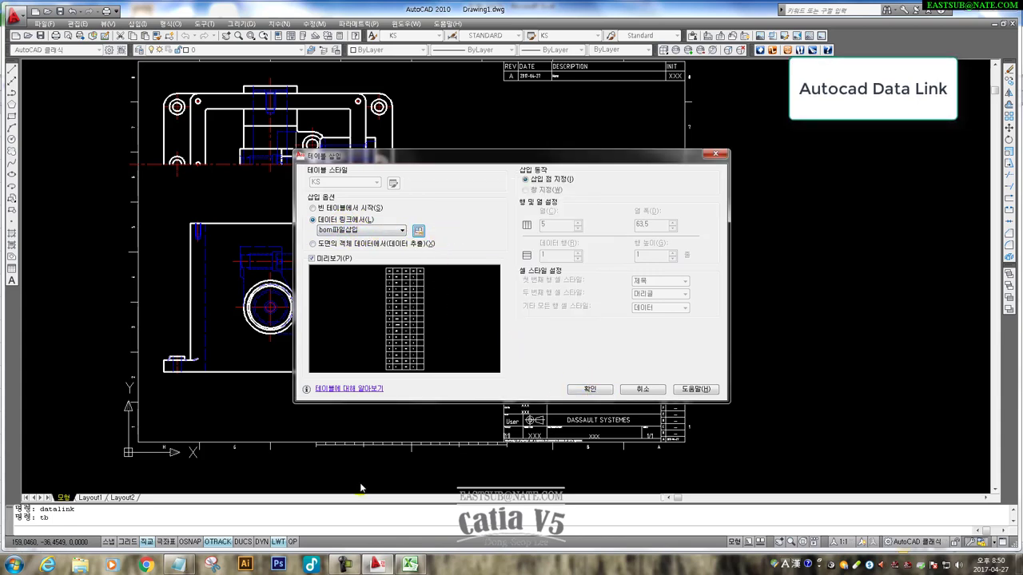
pyautogui.click(175, 565)
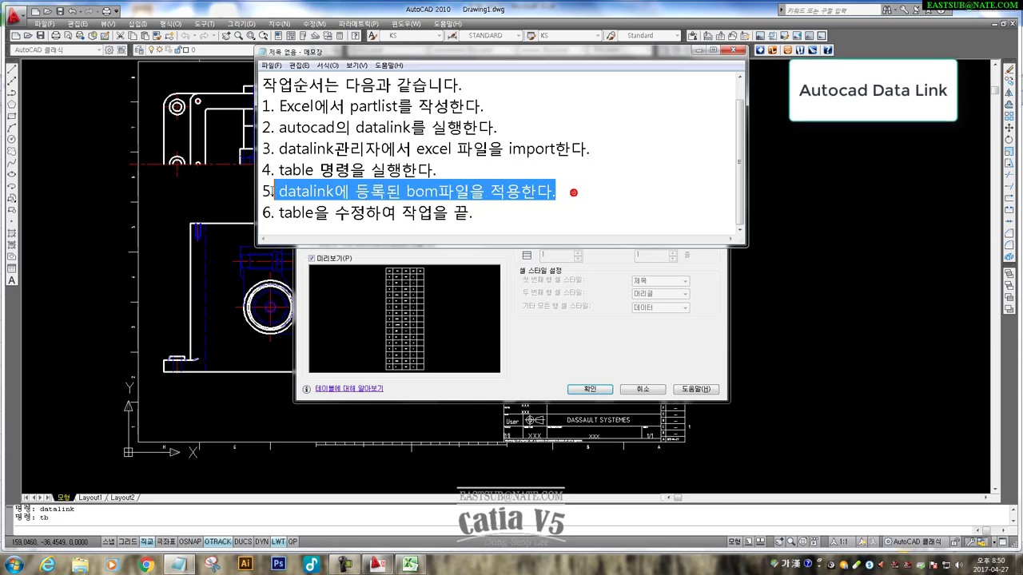
pyautogui.moveTo(482, 215); pyautogui.dragTo(264, 228)
pyautogui.click(591, 388)
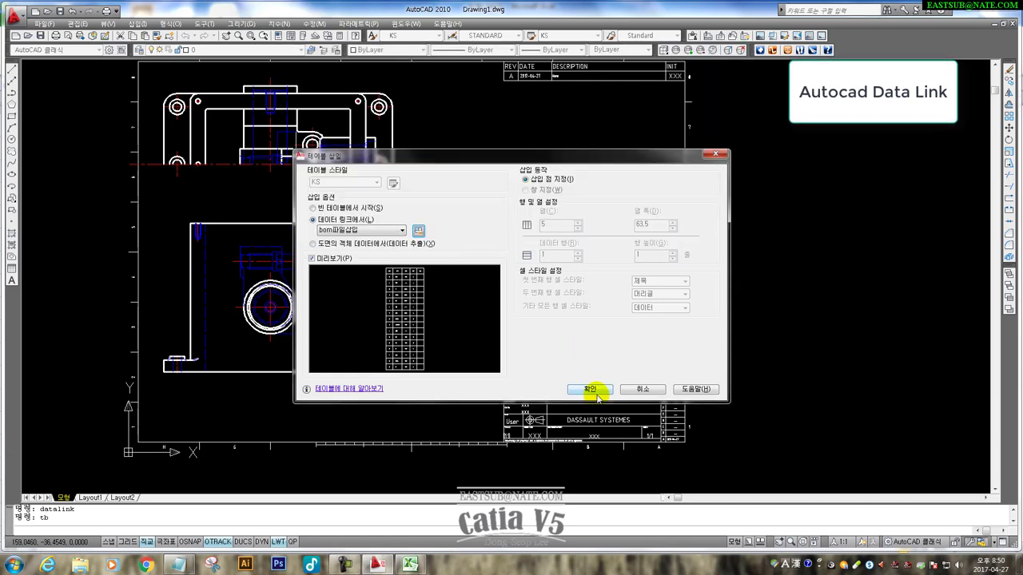
# - Place the linked table to the right of the drawing and zoom in on it
pyautogui.click(398, 264)
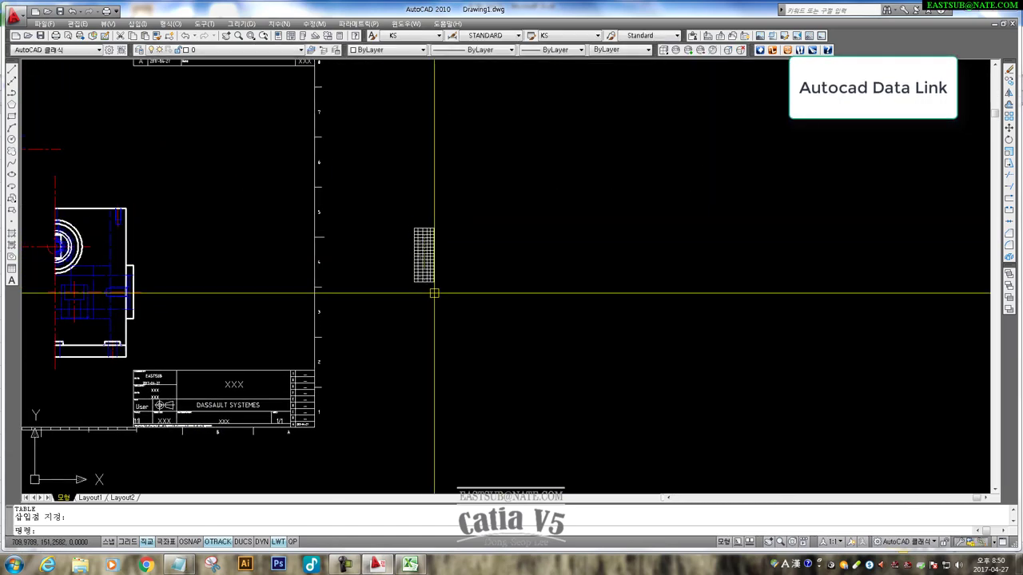
pyautogui.scroll(6, 432, 293)
pyautogui.scroll(2, 422, 272)
pyautogui.scroll(2, 415, 304)
pyautogui.scroll(-6, 416, 314)
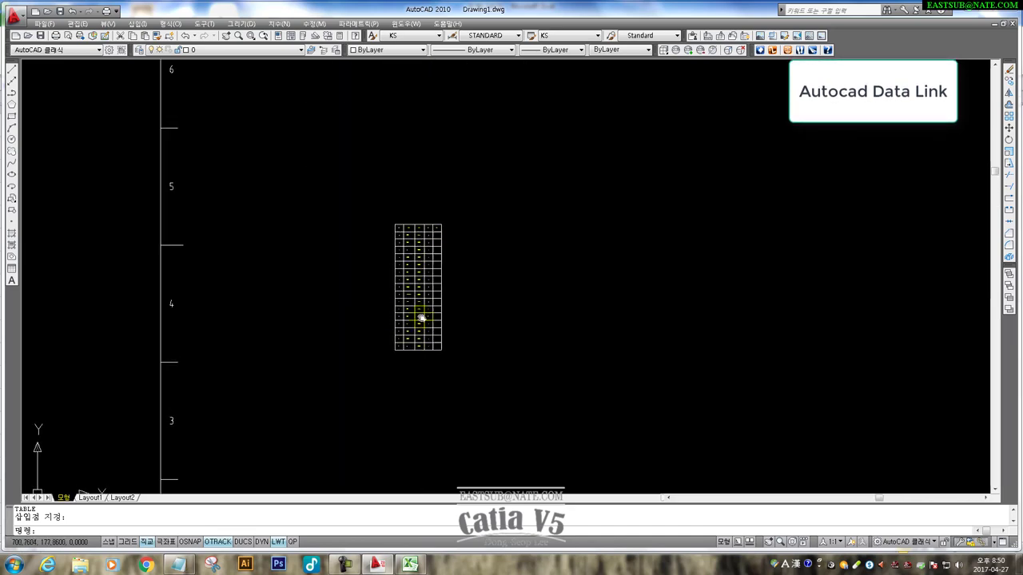
pyautogui.scroll(2, 405, 194)
# - Set the whole table's text height to 3.5 in Properties
pyautogui.moveTo(404, 194)
pyautogui.mouseDown()
pyautogui.moveTo(393, 185)
pyautogui.moveTo(443, 363)
pyautogui.mouseUp()
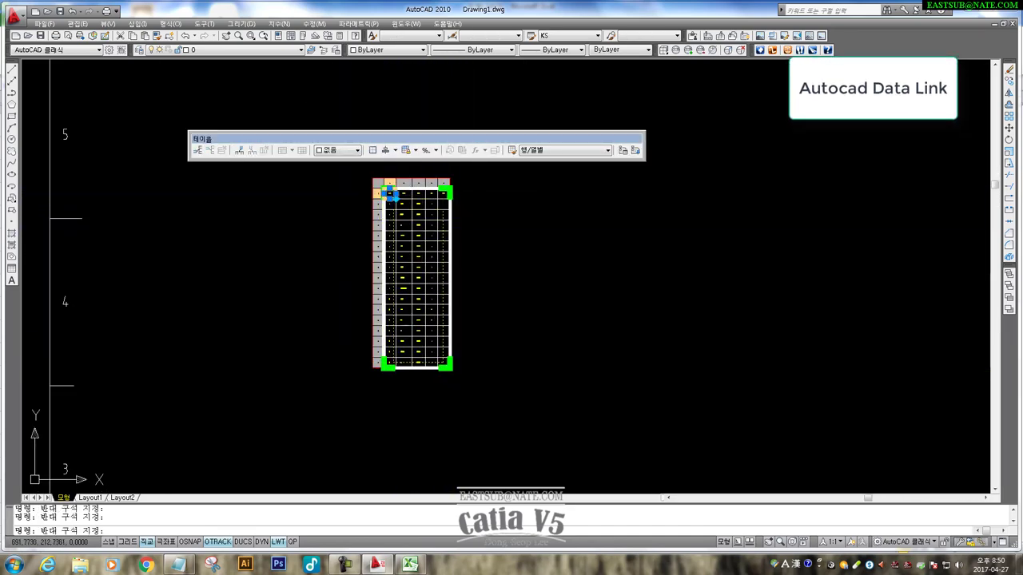
pyautogui.rightClick(378, 206)
pyautogui.click(417, 501)
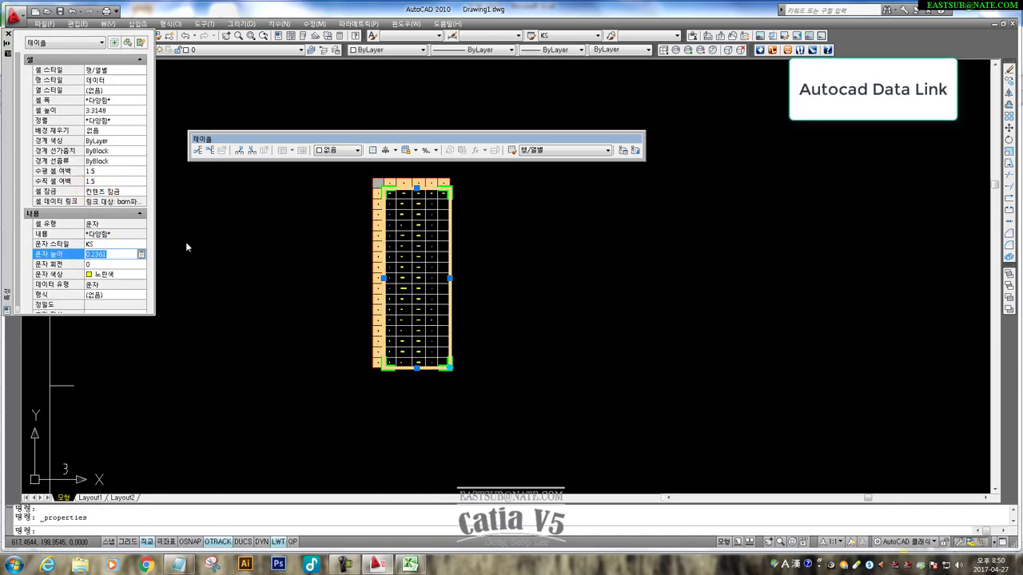
pyautogui.write('3.5')
pyautogui.press('Return')
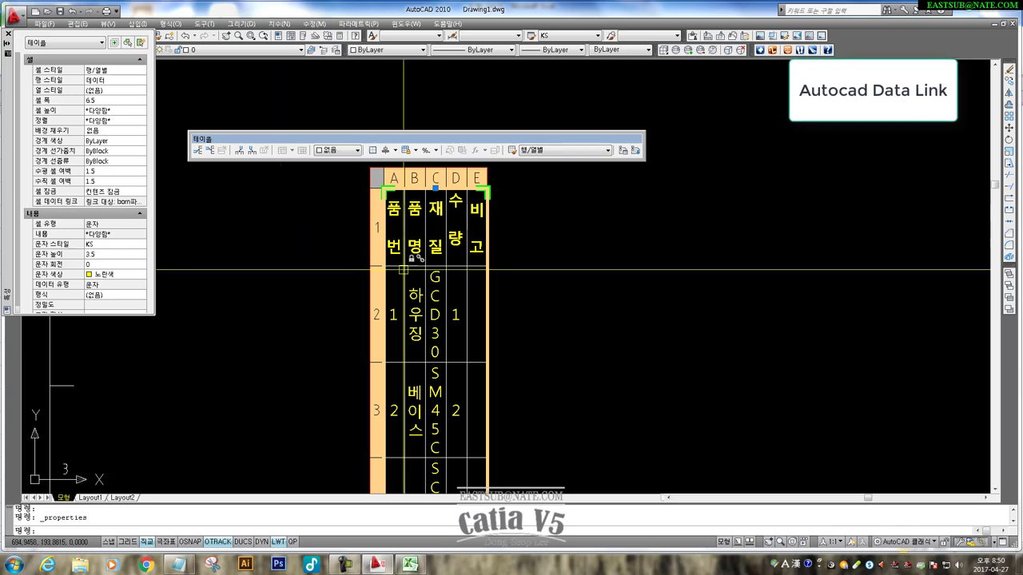
# - Stretch the table wider and reduce its overall height using its grips
pyautogui.scroll(-5, 422, 379)
pyautogui.moveTo(422, 379); pyautogui.dragTo(419, 264, button='middle')
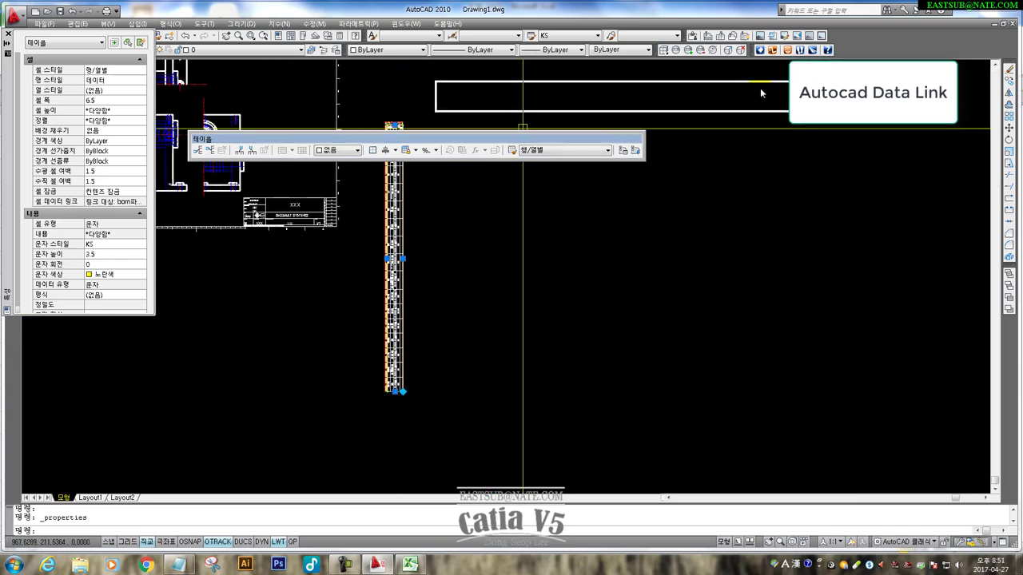
pyautogui.click(397, 392)
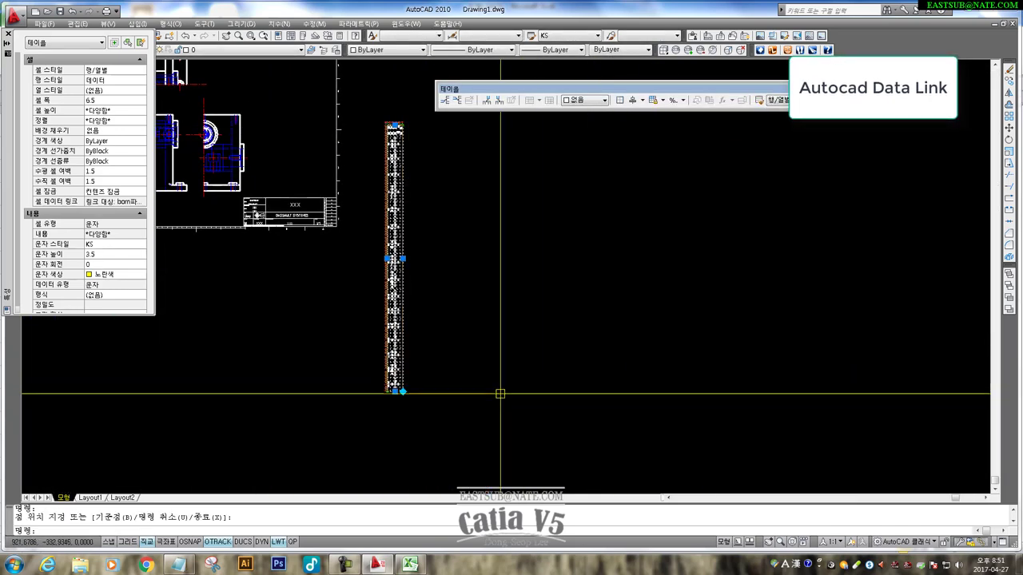
pyautogui.press('Escape')
pyautogui.click(403, 391)
pyautogui.click(648, 320)
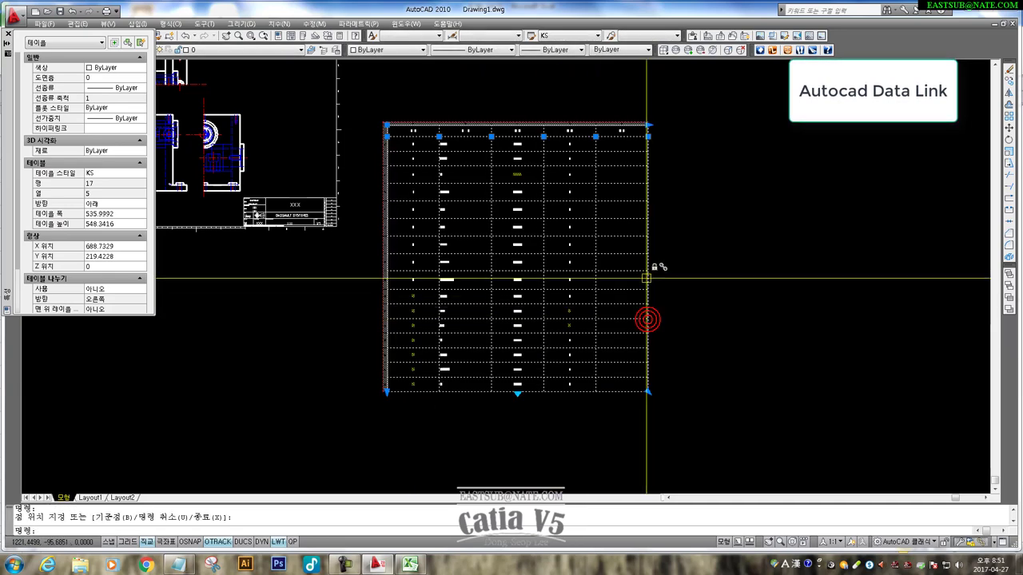
pyautogui.click(649, 238)
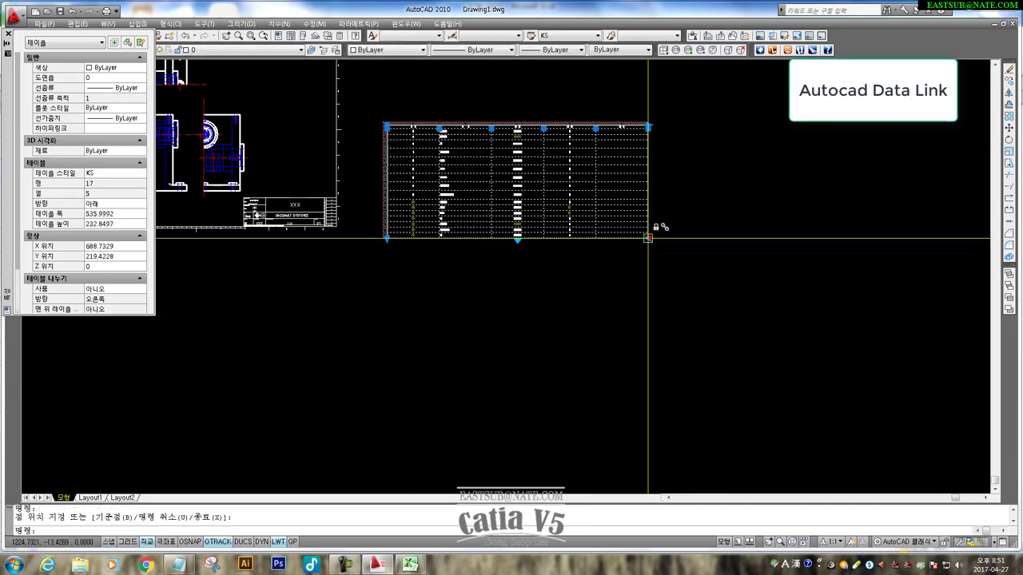
# - Narrow the number, part name, material and quantity columns, bringing the table to about 193 × 233
pyautogui.scroll(3, 541, 317)
pyautogui.click(418, 126)
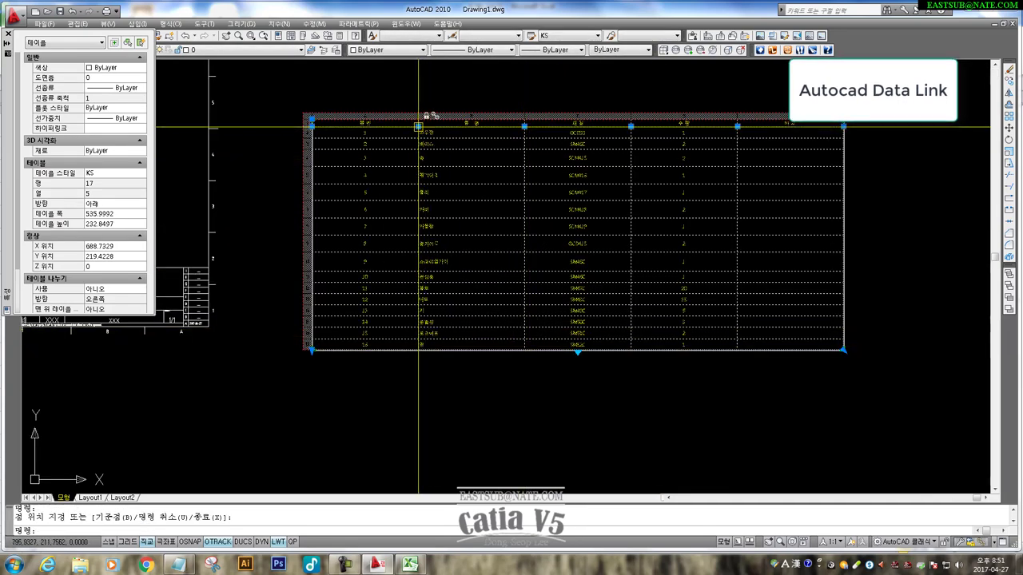
pyautogui.click(342, 127)
pyautogui.click(524, 127)
pyautogui.click(410, 127)
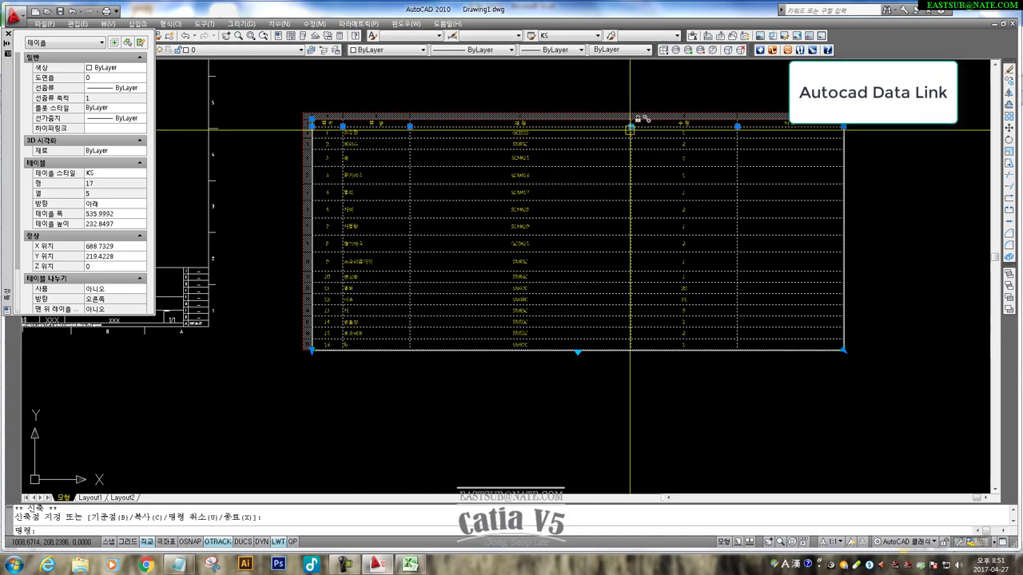
pyautogui.click(631, 126)
pyautogui.click(443, 127)
pyautogui.click(737, 127)
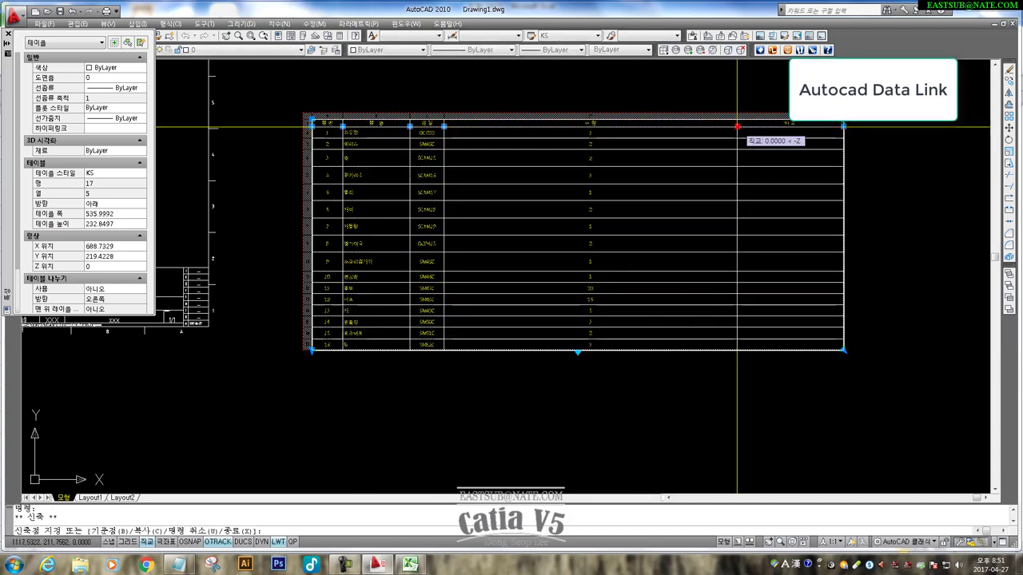
pyautogui.click(474, 127)
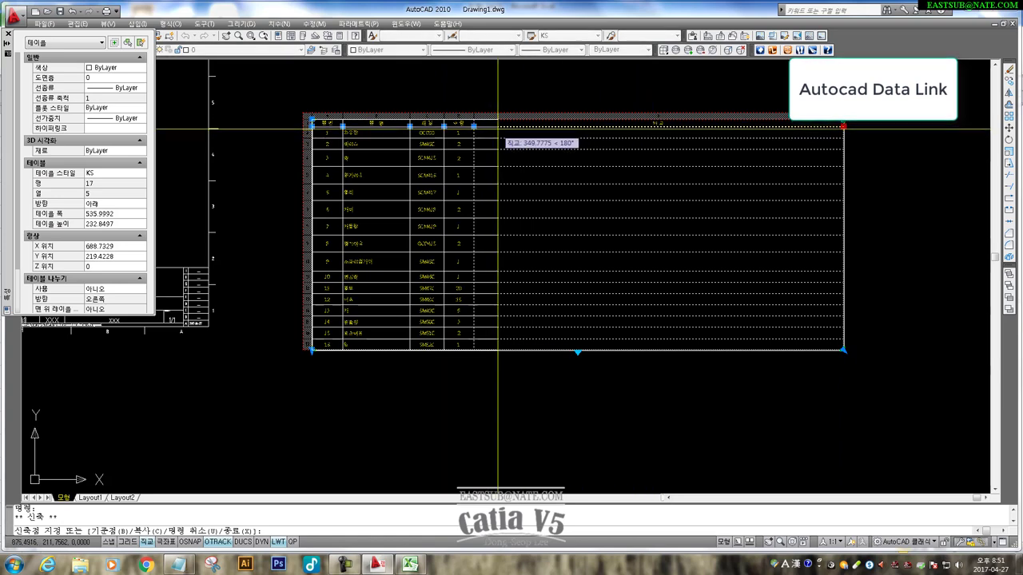
pyautogui.click(503, 126)
pyautogui.press('Escape')
# - Re-center the view on the resized table and select it again
pyautogui.moveTo(317, 184); pyautogui.dragTo(412, 213, button='middle')
pyautogui.click(412, 213)
pyautogui.scroll(3, 446, 152)
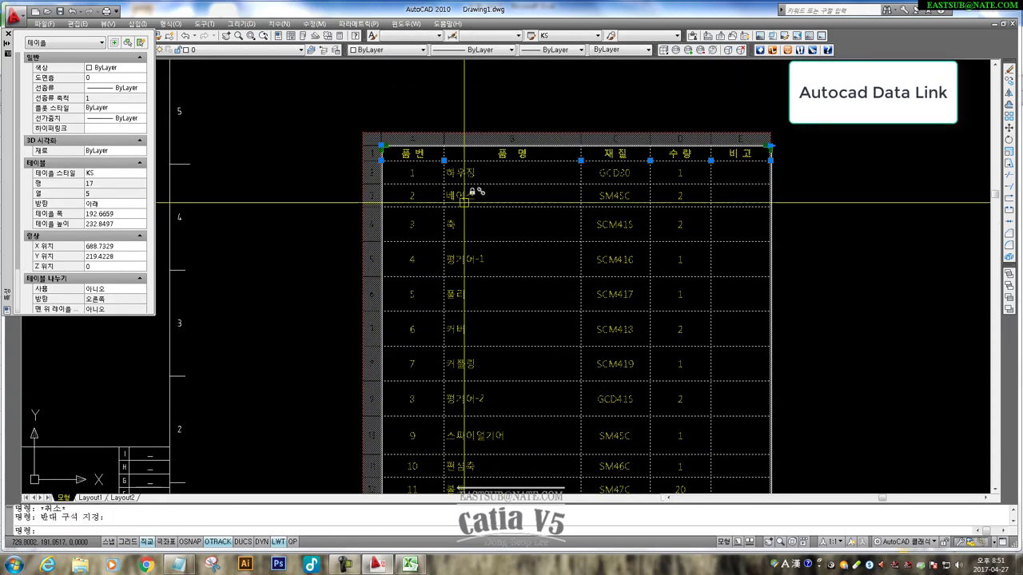
pyautogui.scroll(-2, 492, 351)
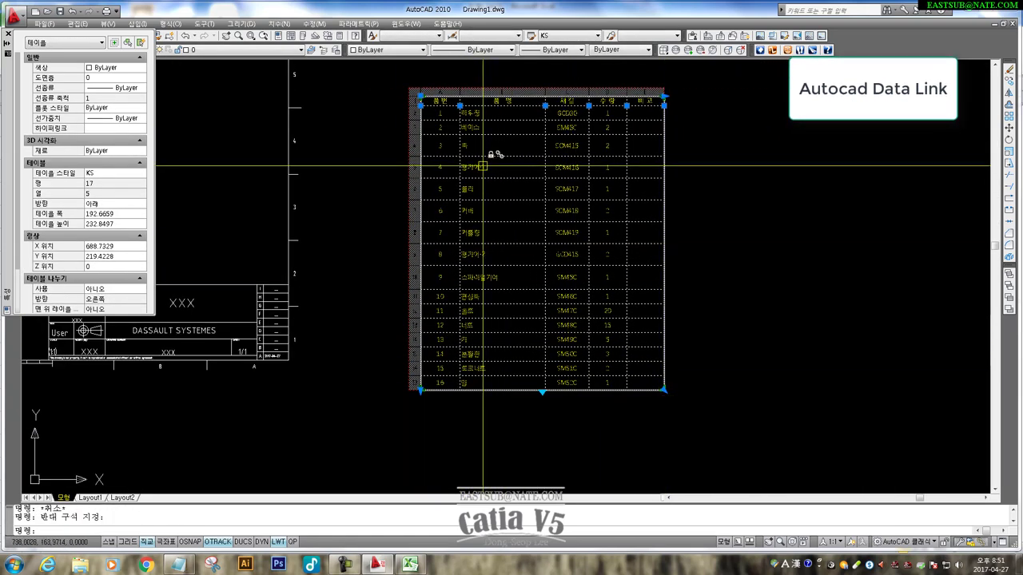
# - Crossing-select the table cells and apply Size Rows Equally so all 16 item rows match
pyautogui.click(427, 134)
pyautogui.rightClick(414, 147)
pyautogui.press('Escape')
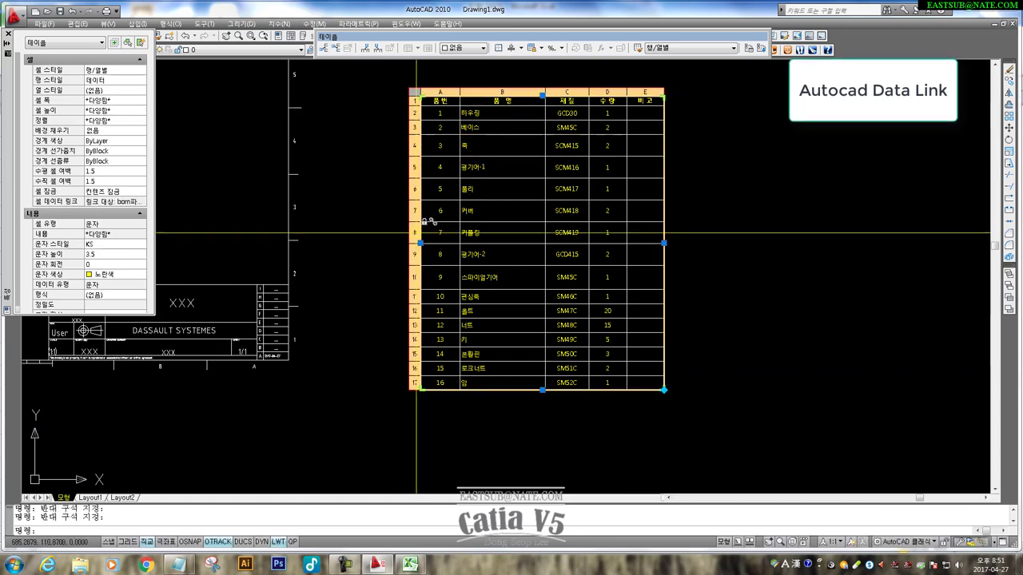
pyautogui.rightClick(416, 258)
pyautogui.press('Escape')
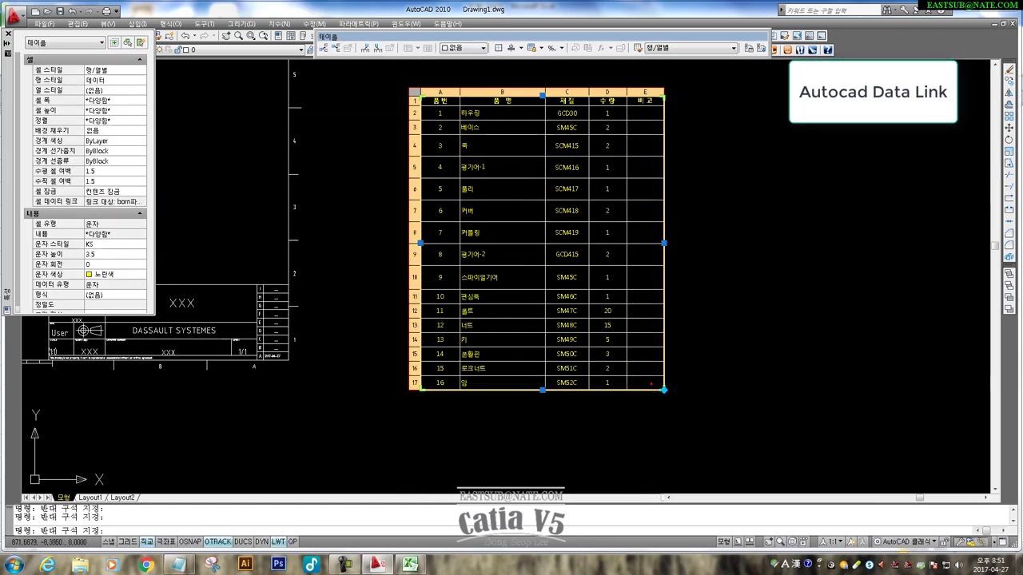
pyautogui.press('Escape')
pyautogui.click(645, 383)
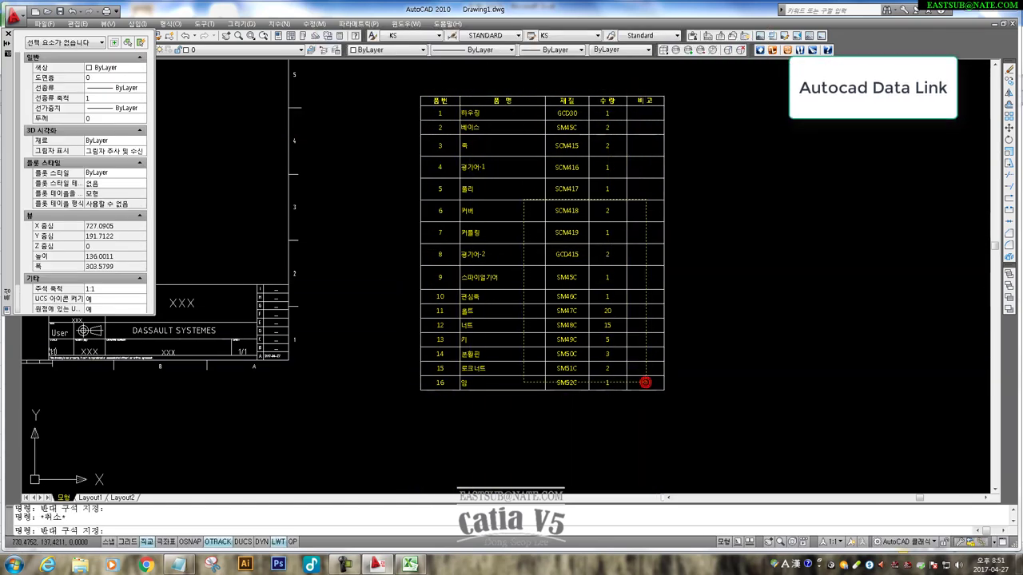
pyautogui.click(461, 100)
pyautogui.rightClick(438, 216)
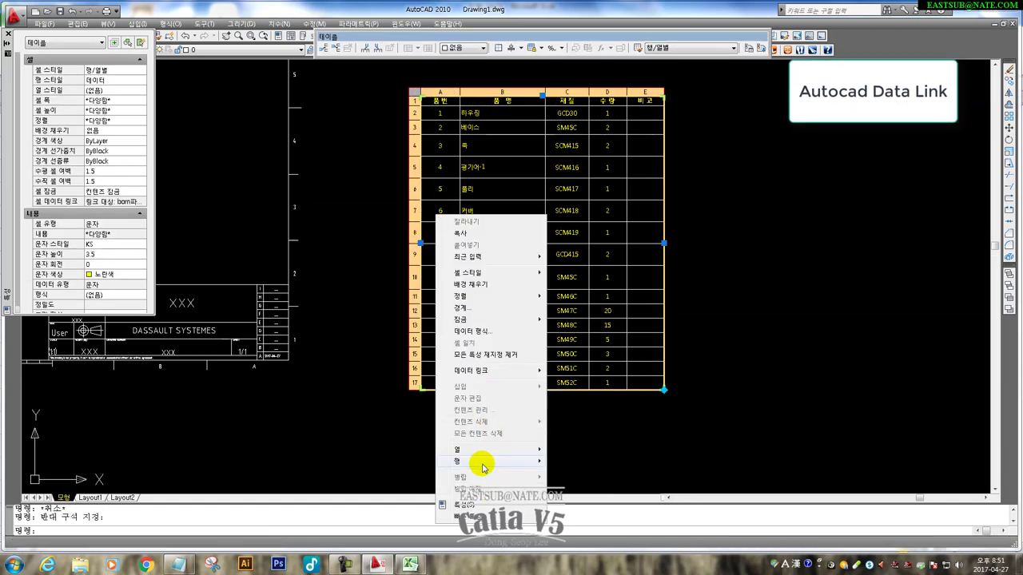
pyautogui.click(583, 502)
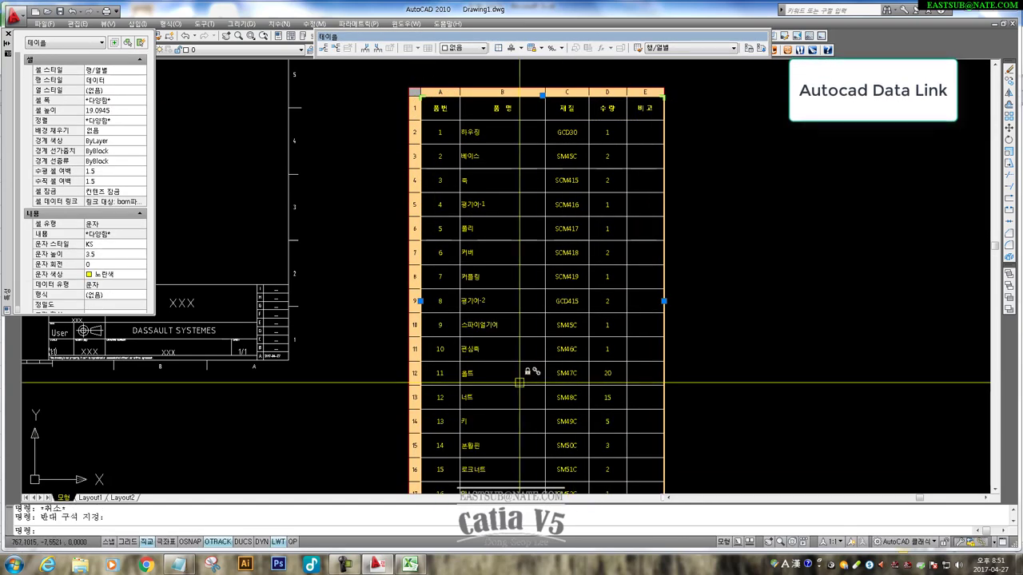
pyautogui.scroll(-2, 529, 372)
# - Compress the parts-list table's height using its grip
pyautogui.press('Escape')
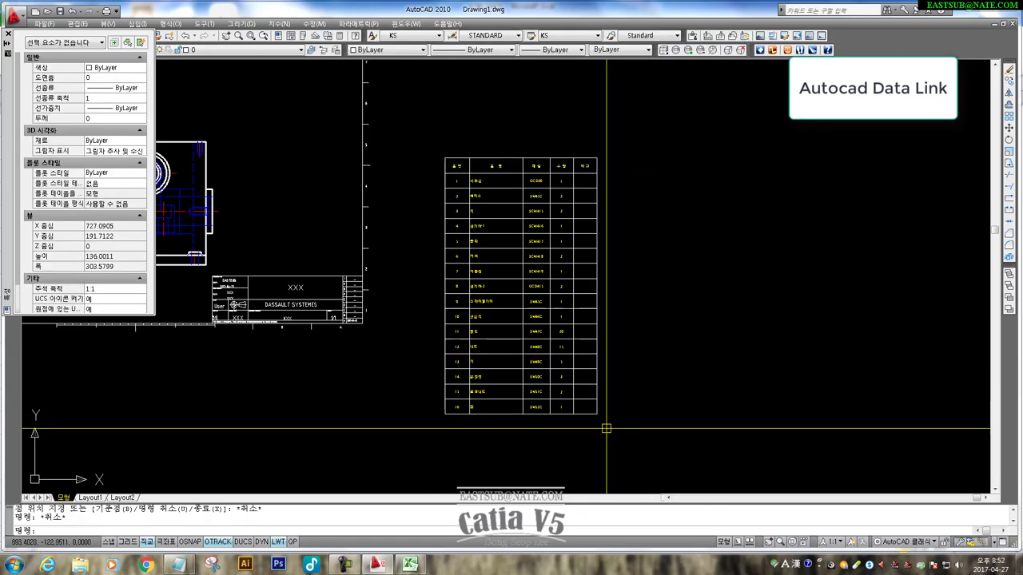
pyautogui.click(597, 404)
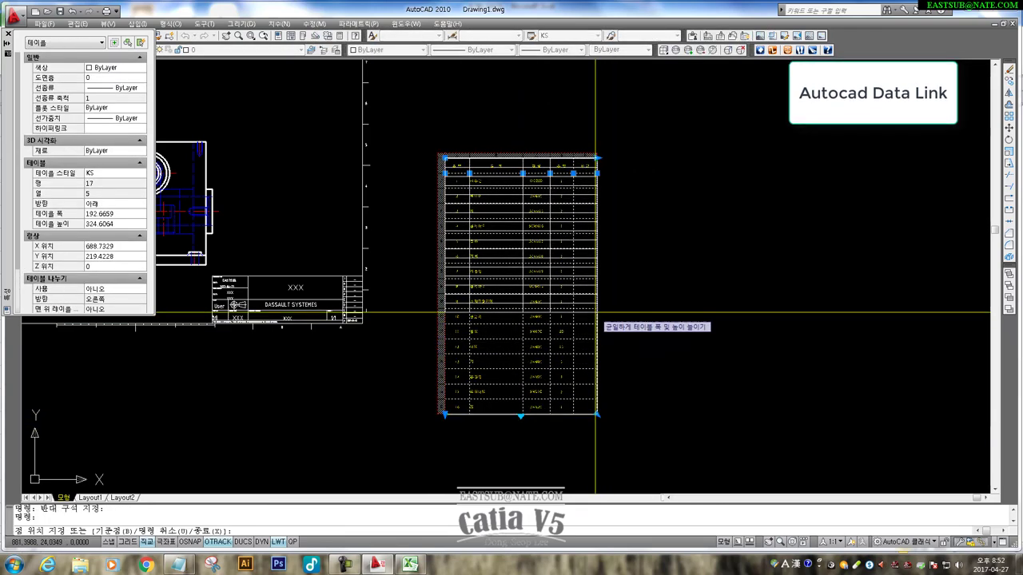
pyautogui.click(554, 302)
pyautogui.scroll(5, 554, 302)
pyautogui.press('Escape')
pyautogui.scroll(-2, 525, 338)
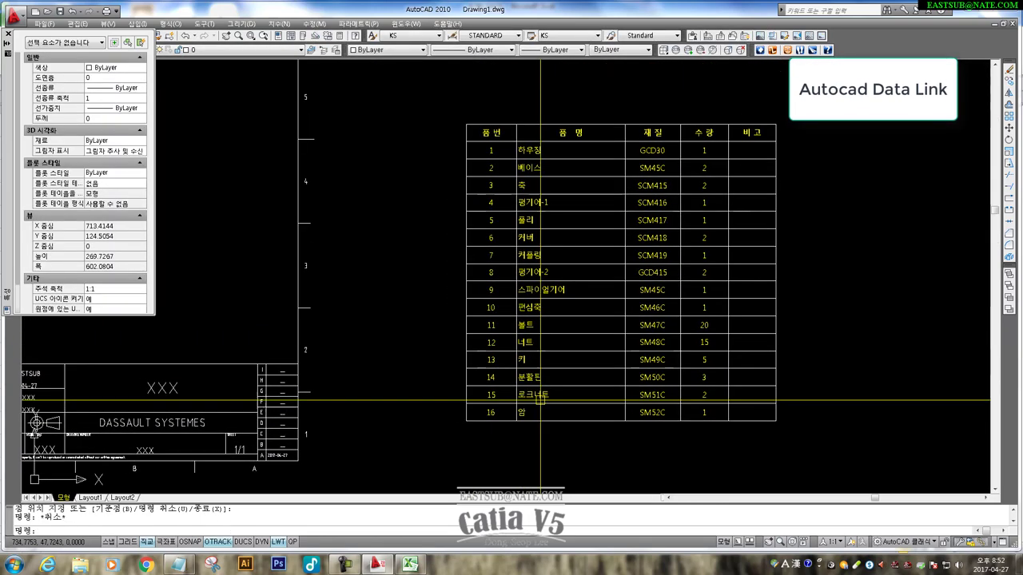
pyautogui.scroll(-2, 598, 292)
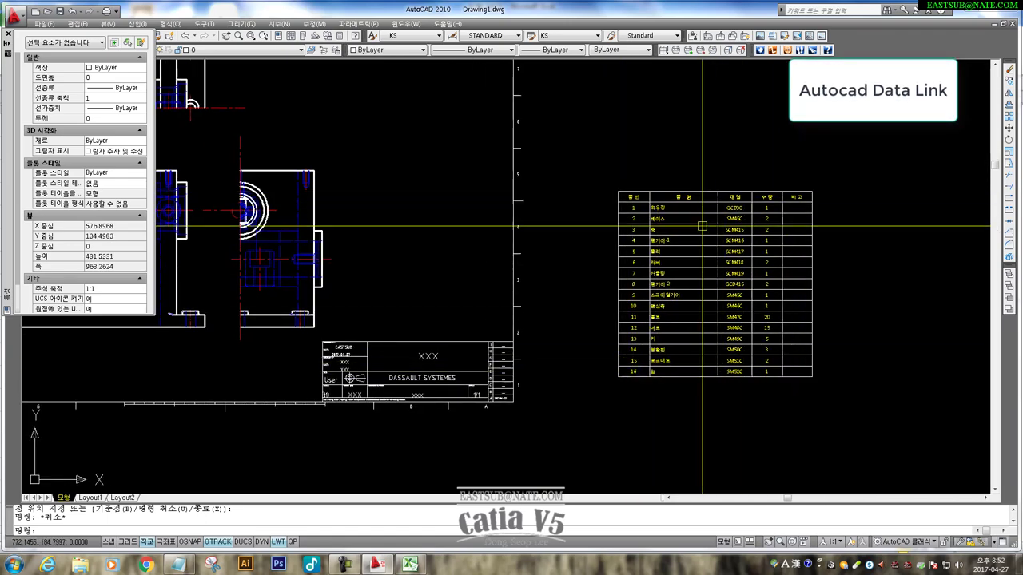
pyautogui.scroll(2, 589, 171)
pyautogui.scroll(1, 528, 129)
# - Narrow the item-number, part-name, material, quantity and remarks columns to about 140.6 total width
pyautogui.click(528, 128)
pyautogui.click(528, 126)
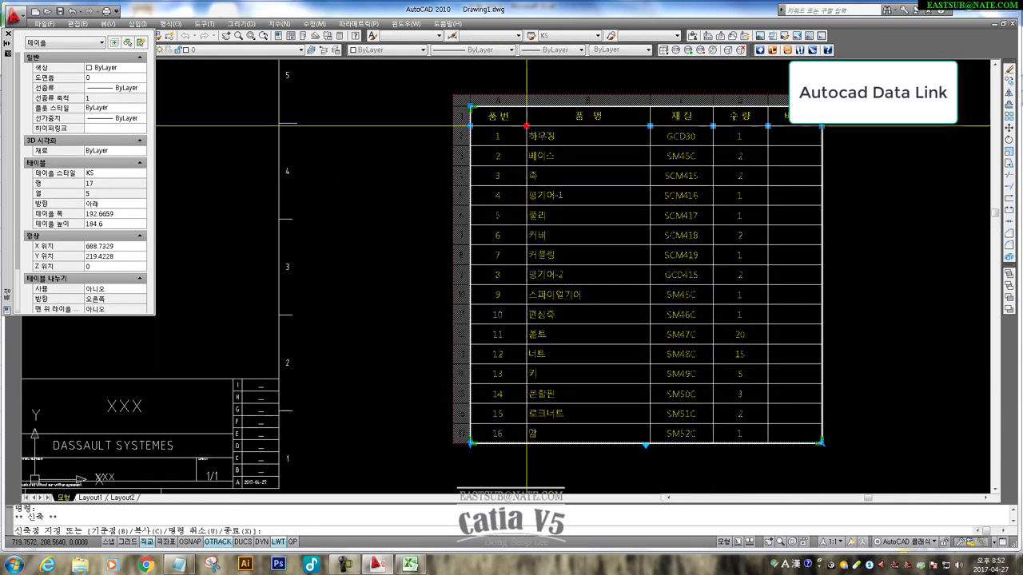
pyautogui.click(507, 126)
pyautogui.click(649, 125)
pyautogui.click(650, 125)
pyautogui.click(595, 125)
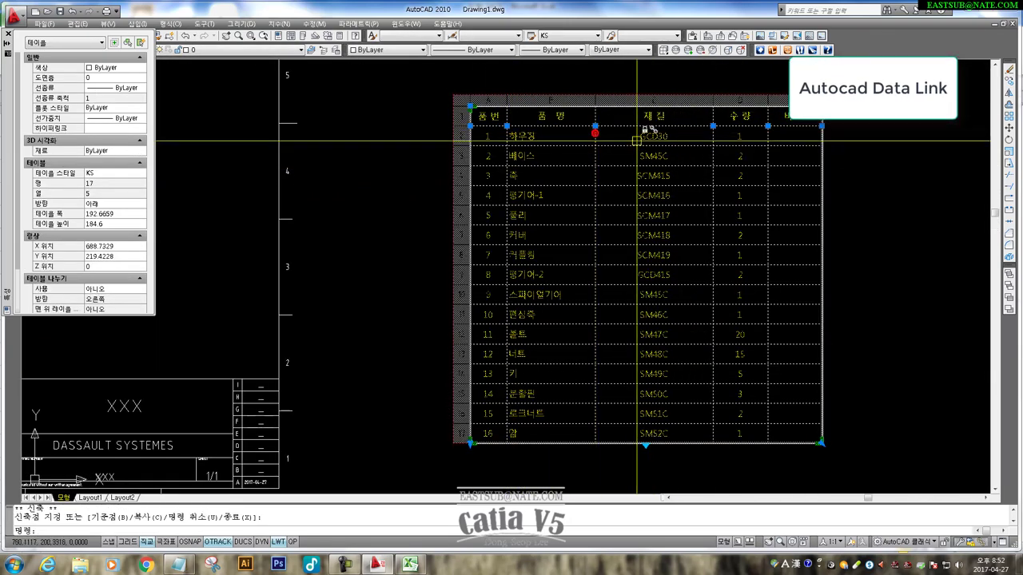
pyautogui.click(712, 126)
pyautogui.click(654, 125)
pyautogui.click(688, 126)
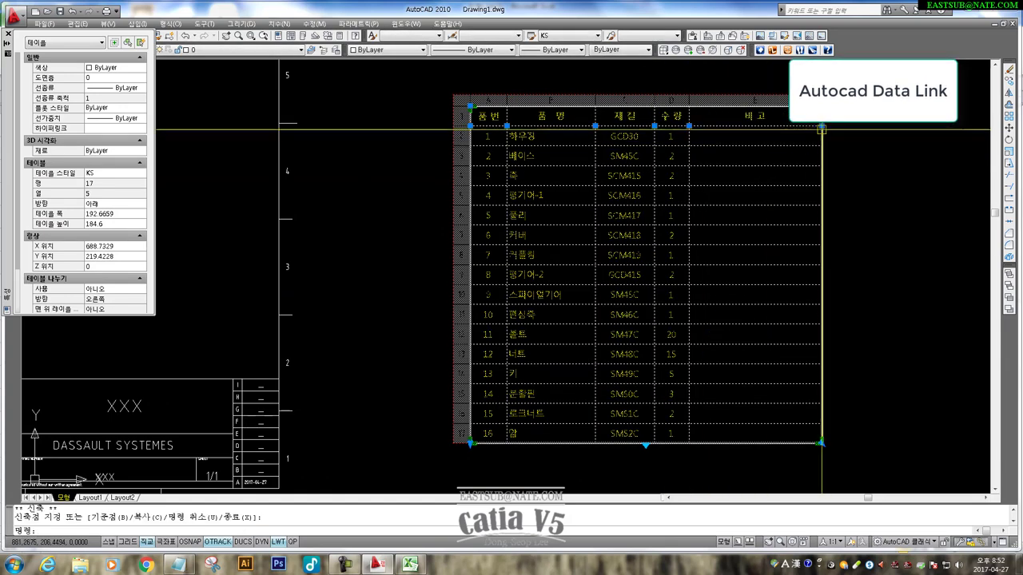
pyautogui.click(821, 126)
pyautogui.click(726, 125)
pyautogui.press('Escape')
pyautogui.scroll(-3, 655, 308)
pyautogui.scroll(2, 527, 249)
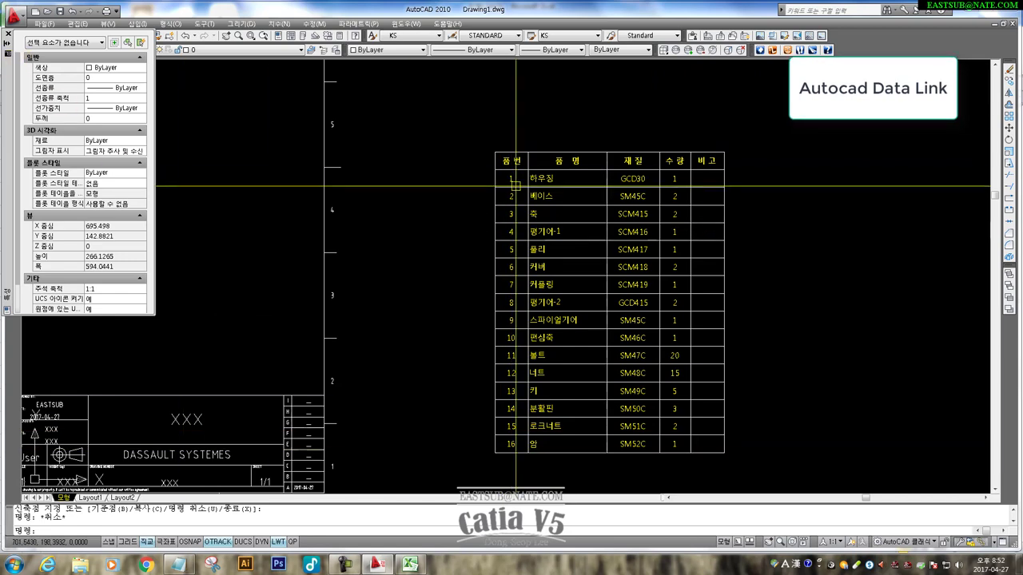
# - Set the table Direction (방향) to Up (위) in Properties, putting the header at the bottom
pyautogui.click(503, 151)
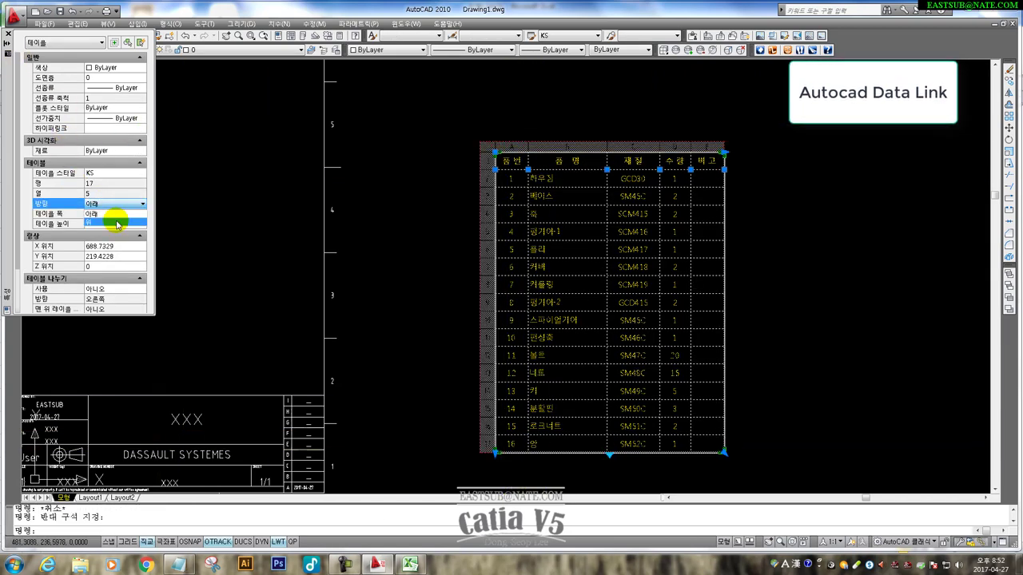
pyautogui.click(116, 223)
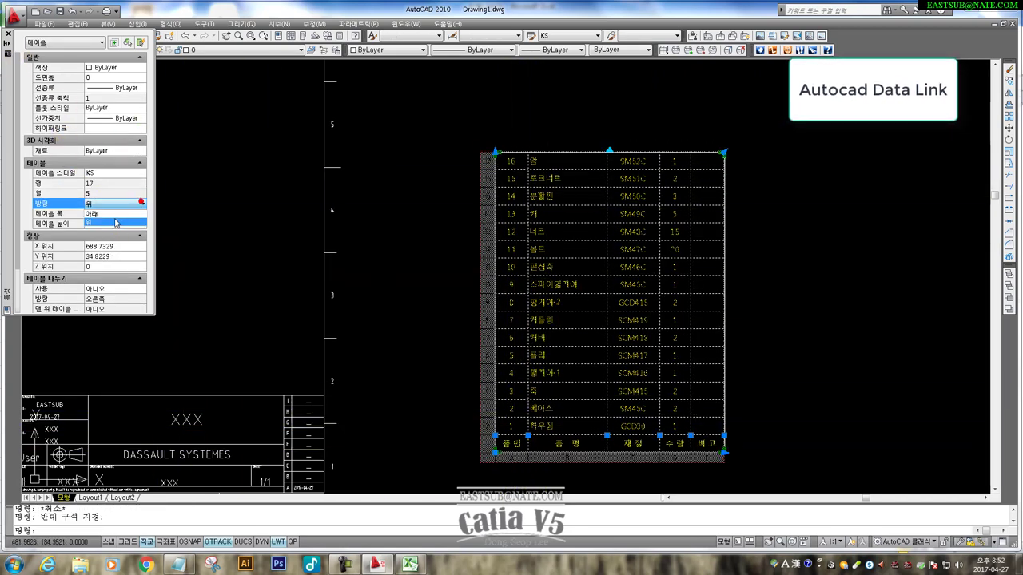
pyautogui.click(100, 214)
pyautogui.click(117, 222)
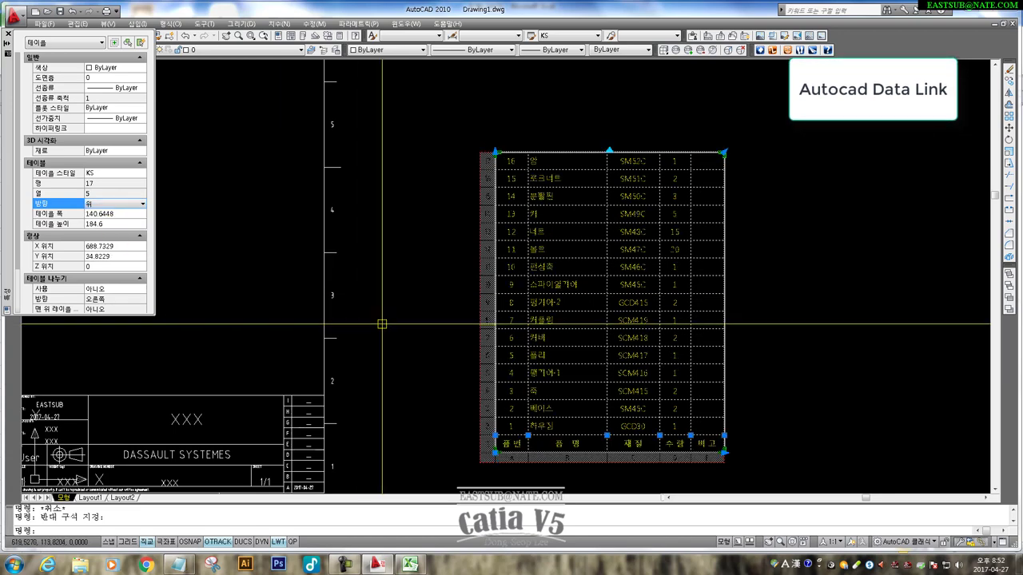
pyautogui.press('Escape')
pyautogui.click(8, 34)
# - Pan to the part views and start moving the parts table, then cancel
pyautogui.moveTo(488, 481); pyautogui.dragTo(623, 439, button='middle')
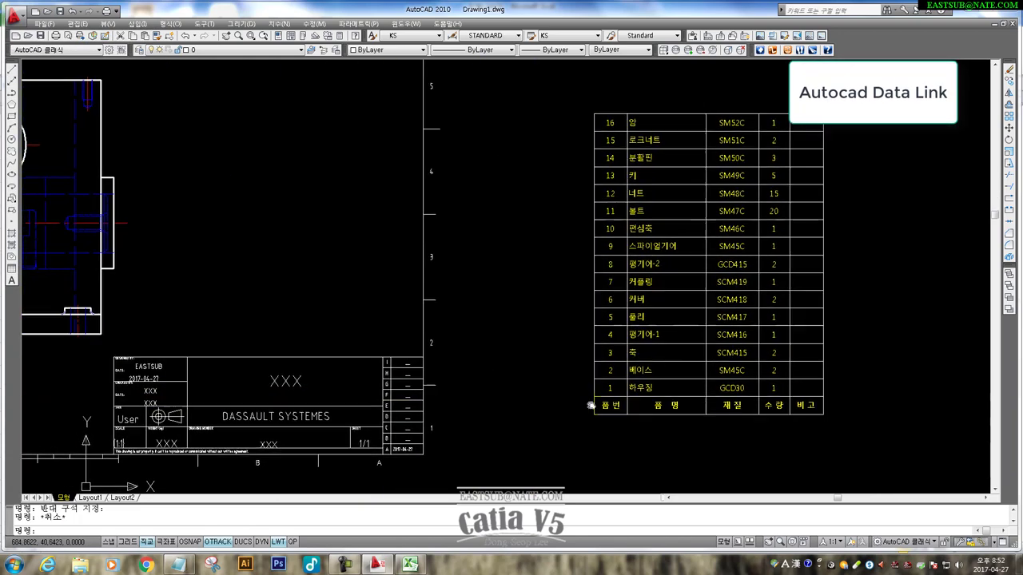
pyautogui.write('m')
pyautogui.press('Return')
pyautogui.click(860, 410)
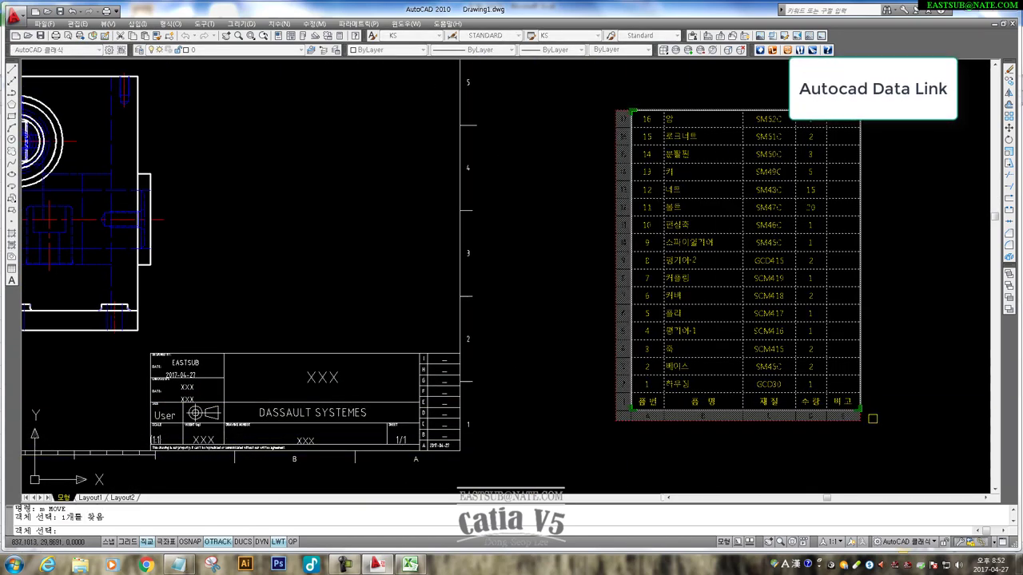
pyautogui.press('Escape')
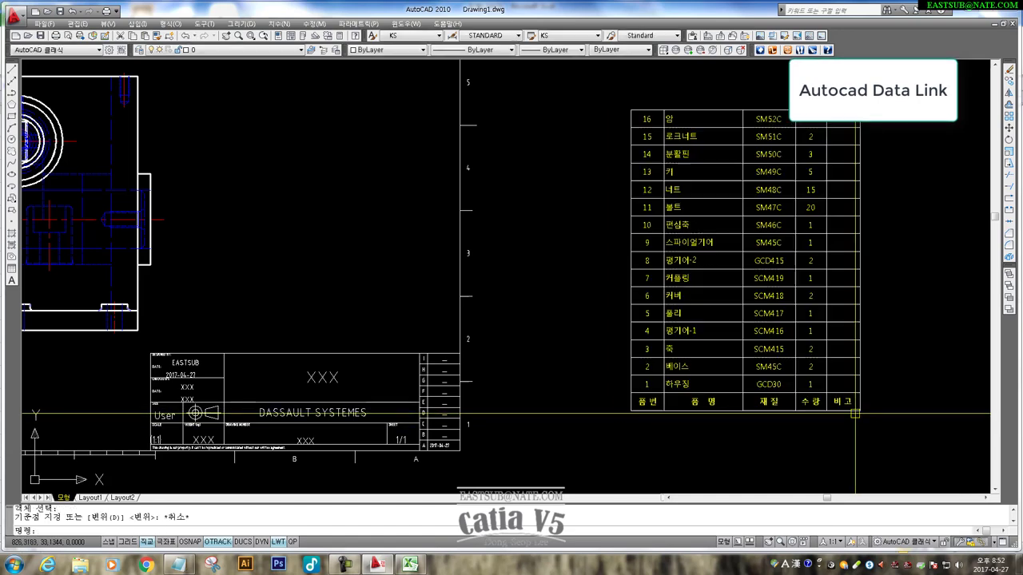
# - Window-select the parts table for MOVE and pick a base point, then cancel
pyautogui.write('m')
pyautogui.press('Return')
pyautogui.click(887, 424)
pyautogui.click(589, 85)
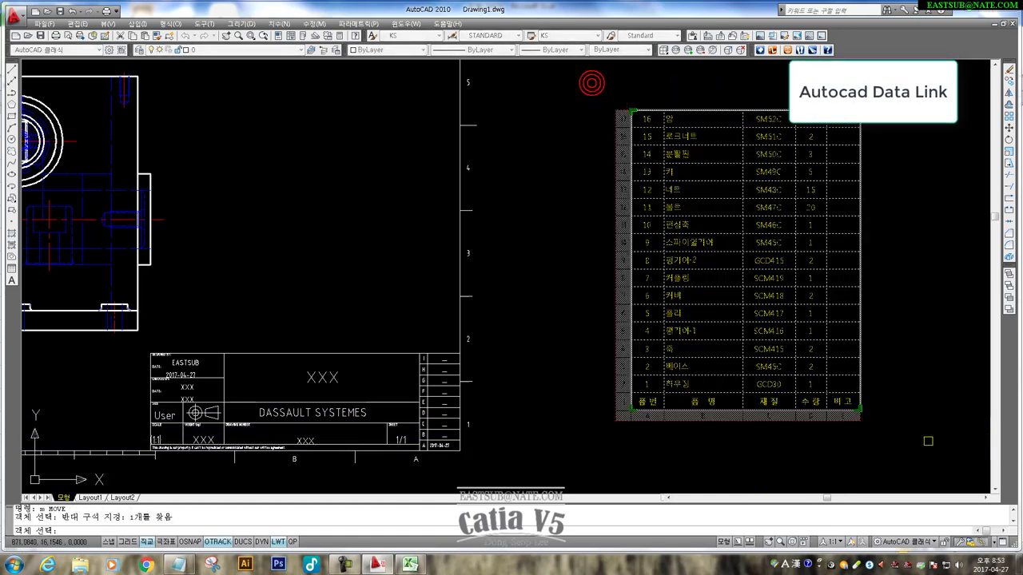
pyautogui.press('Return')
pyautogui.click(860, 410)
pyautogui.press('Escape')
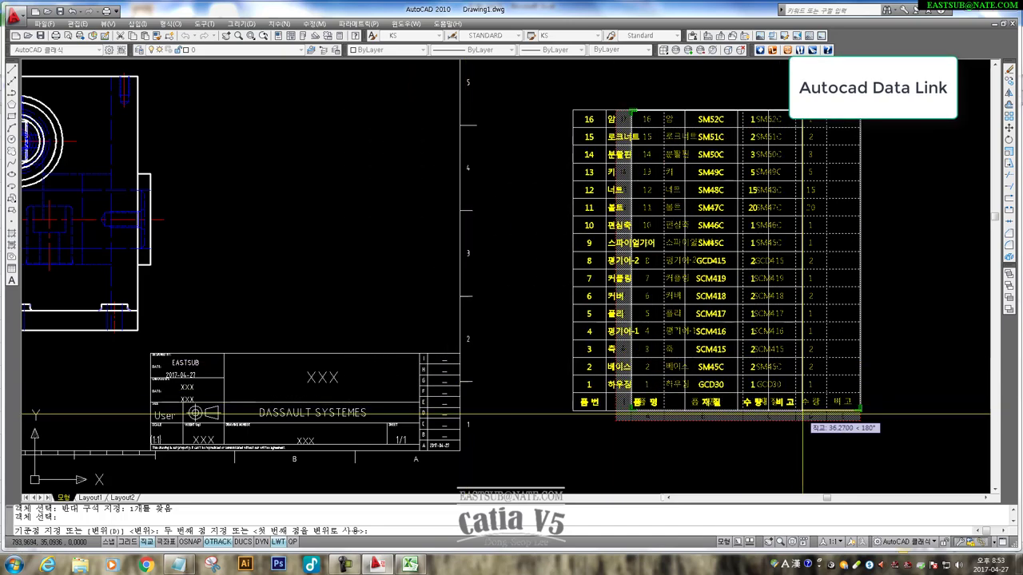
# - Select the table and drag its bottom-left corner grip toward the sheet, then cancel
pyautogui.click(879, 431)
pyautogui.click(827, 413)
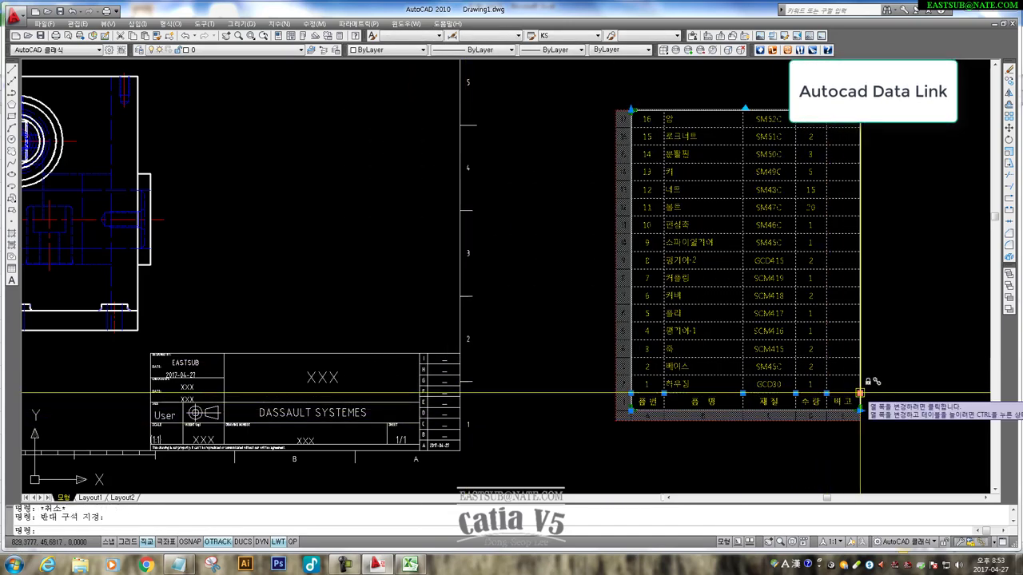
pyautogui.scroll(-2, 614, 397)
pyautogui.moveTo(614, 396); pyautogui.dragTo(503, 379, button='middle')
pyautogui.scroll(2, 655, 379)
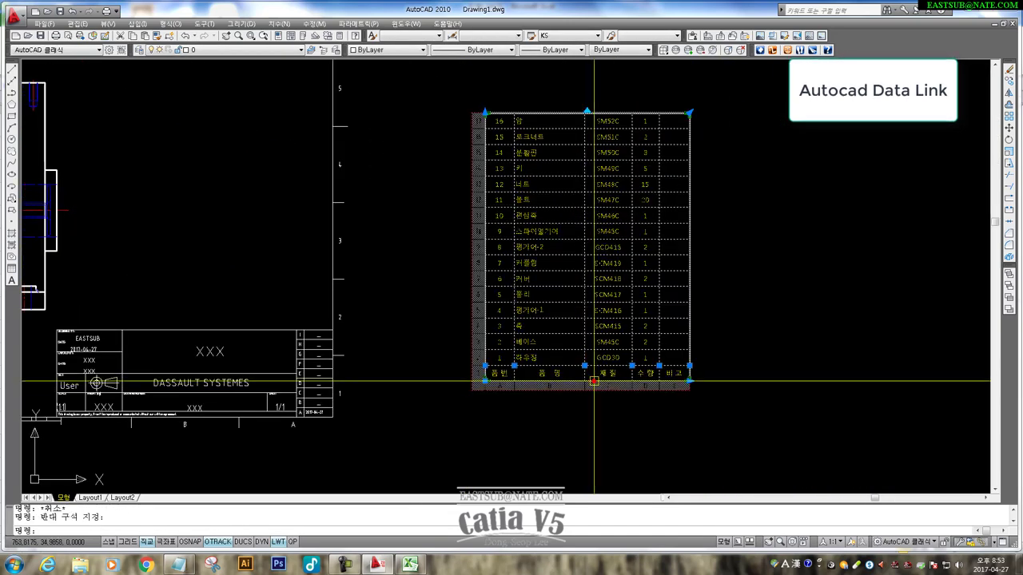
pyautogui.scroll(1, 485, 381)
pyautogui.click(485, 382)
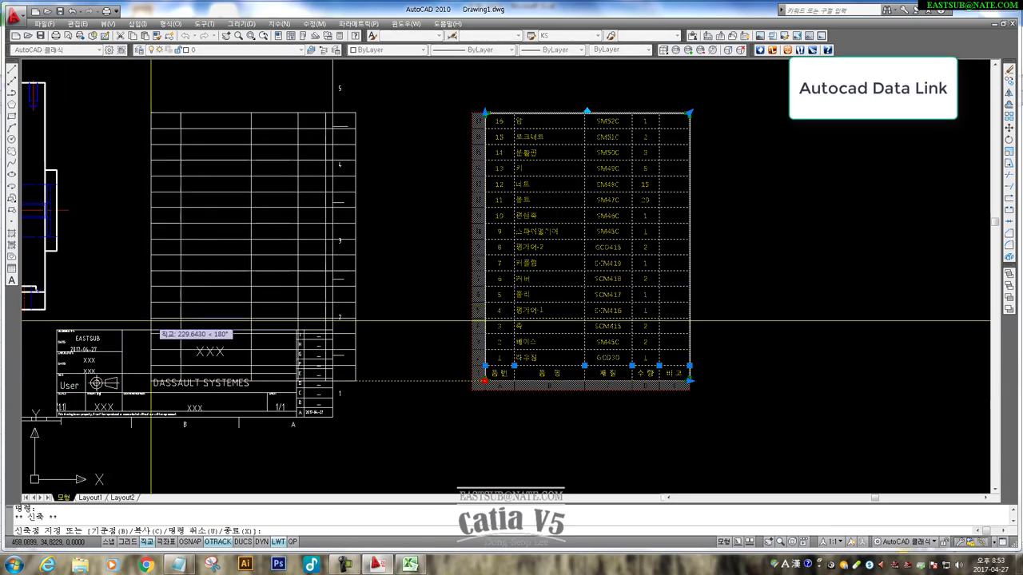
pyautogui.moveTo(139, 244); pyautogui.dragTo(299, 280, button='middle')
pyautogui.scroll(1, 277, 344)
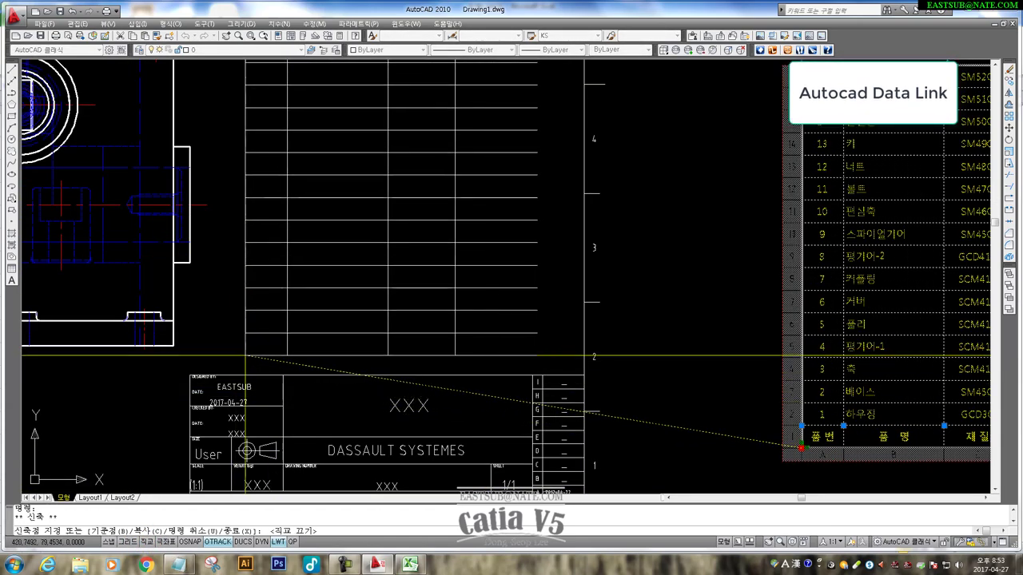
pyautogui.click(245, 354)
pyautogui.press('Escape')
# - Move the table by its bottom-right corner onto the title block's top-right corner
pyautogui.press('m')
pyautogui.press('Return')
pyautogui.press('Return')
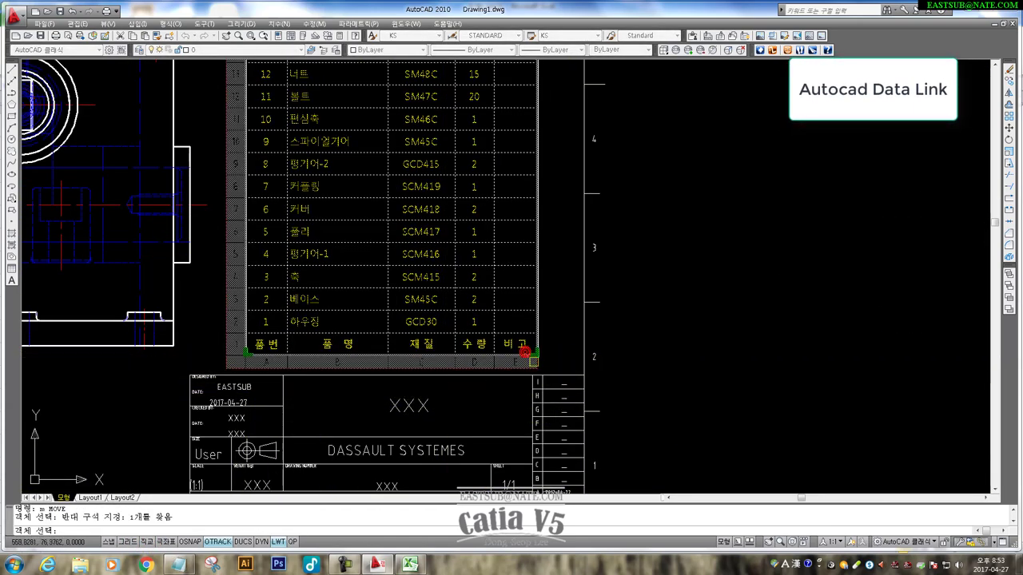
pyautogui.click(537, 354)
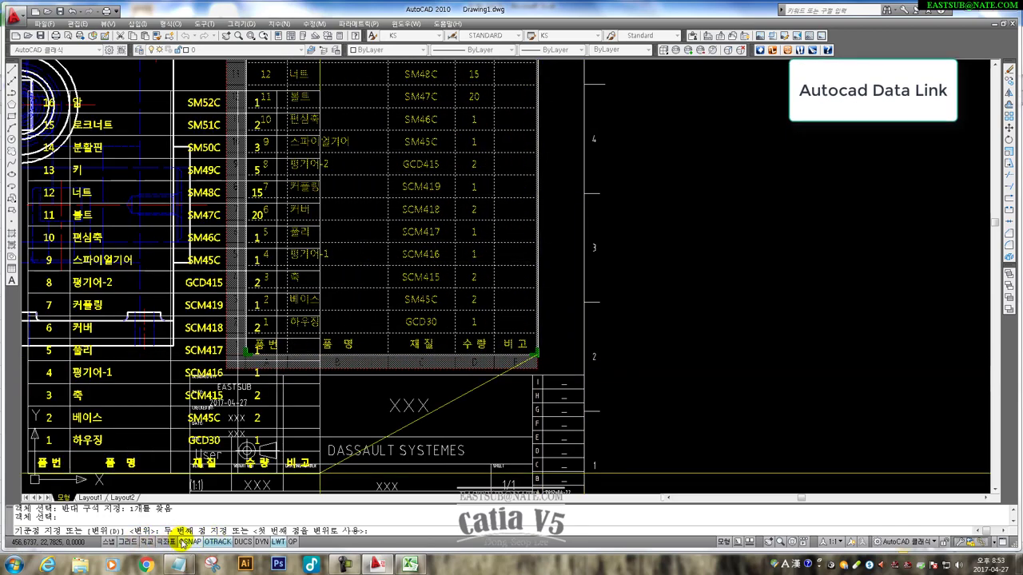
pyautogui.click(583, 375)
pyautogui.press('Escape')
pyautogui.press('Escape')
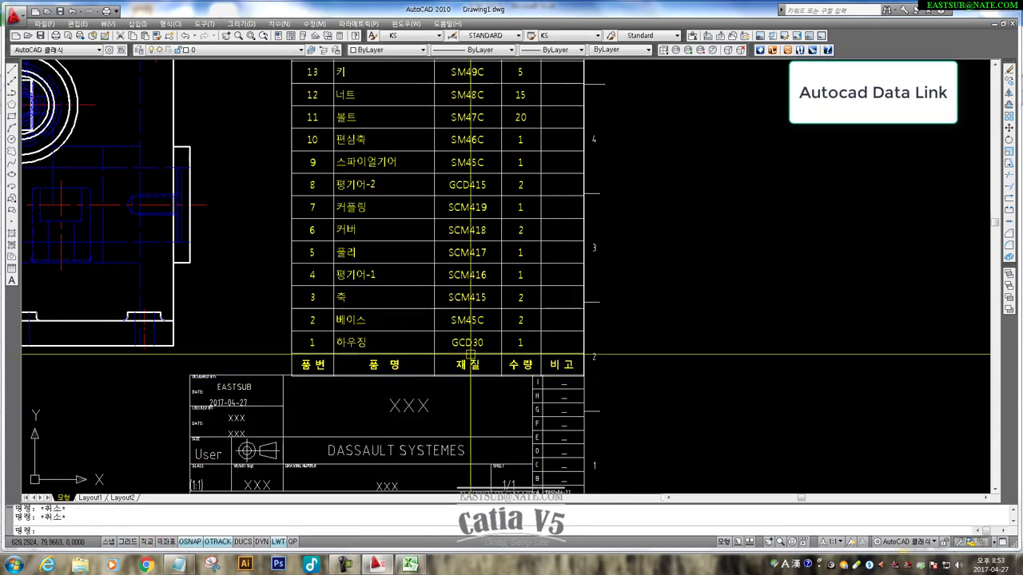
pyautogui.scroll(-3, 471, 355)
pyautogui.scroll(2, 434, 360)
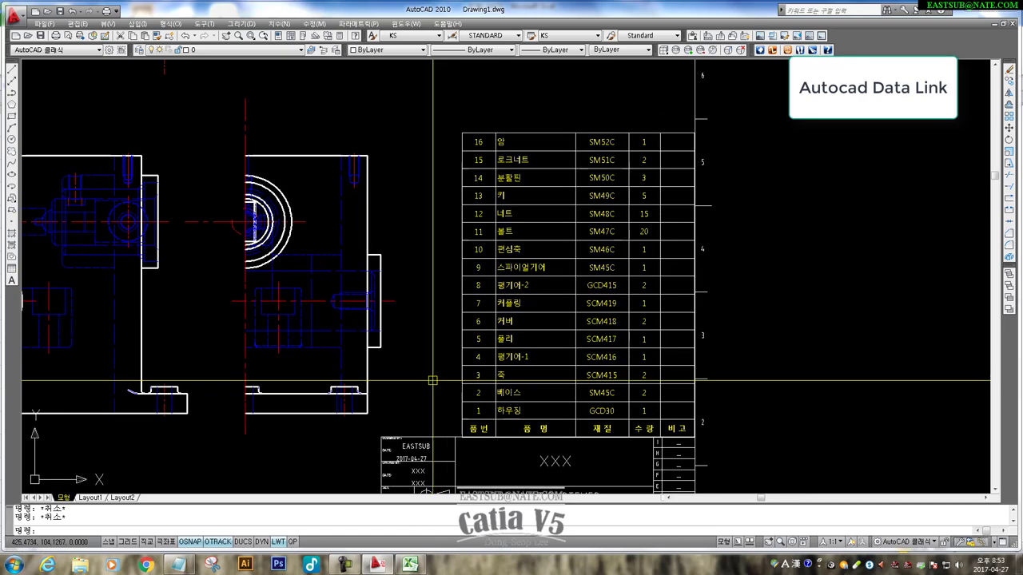
pyautogui.moveTo(432, 380); pyautogui.dragTo(465, 343, button='middle')
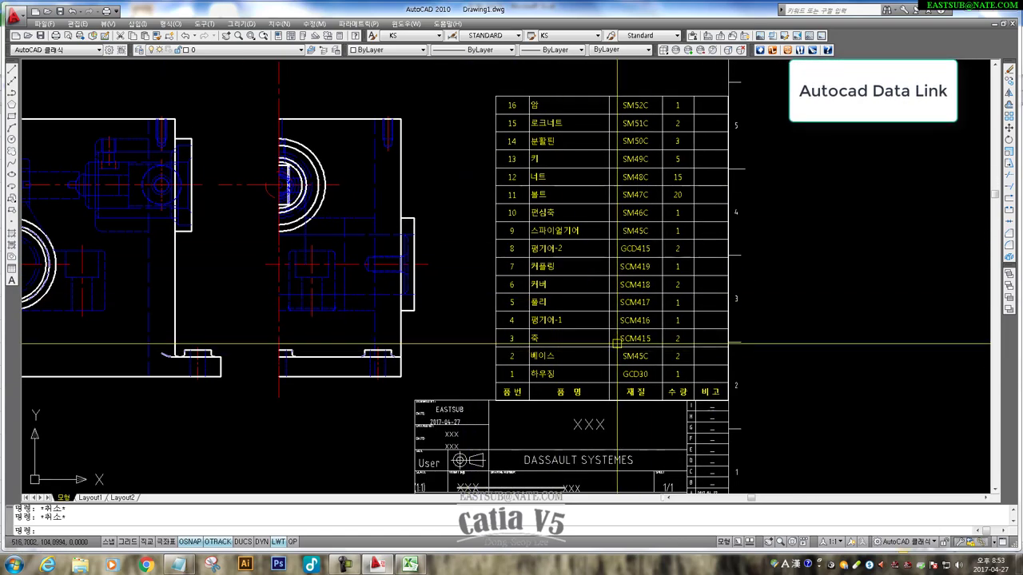
pyautogui.scroll(2, 575, 356)
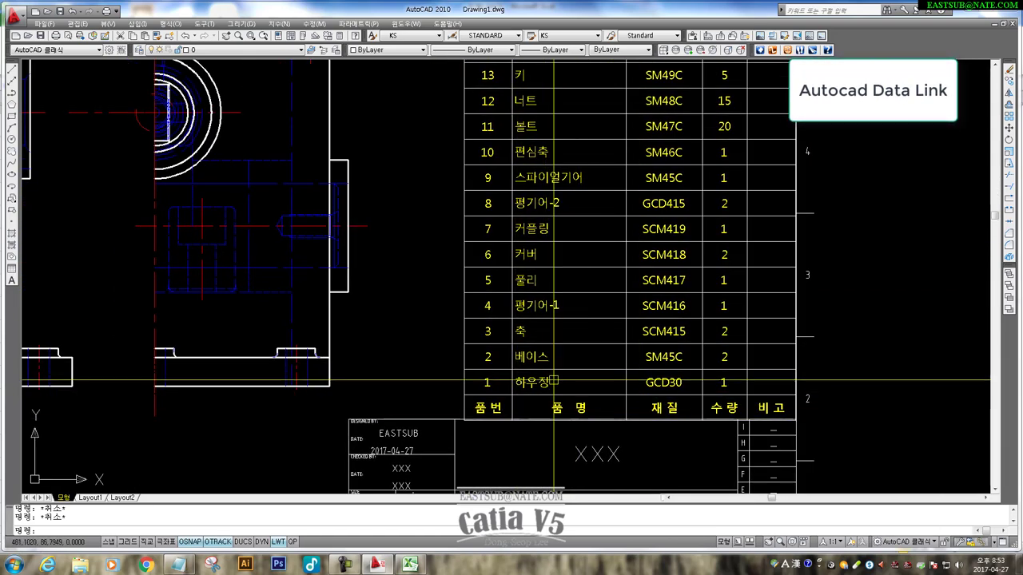
pyautogui.doubleClick(531, 384)
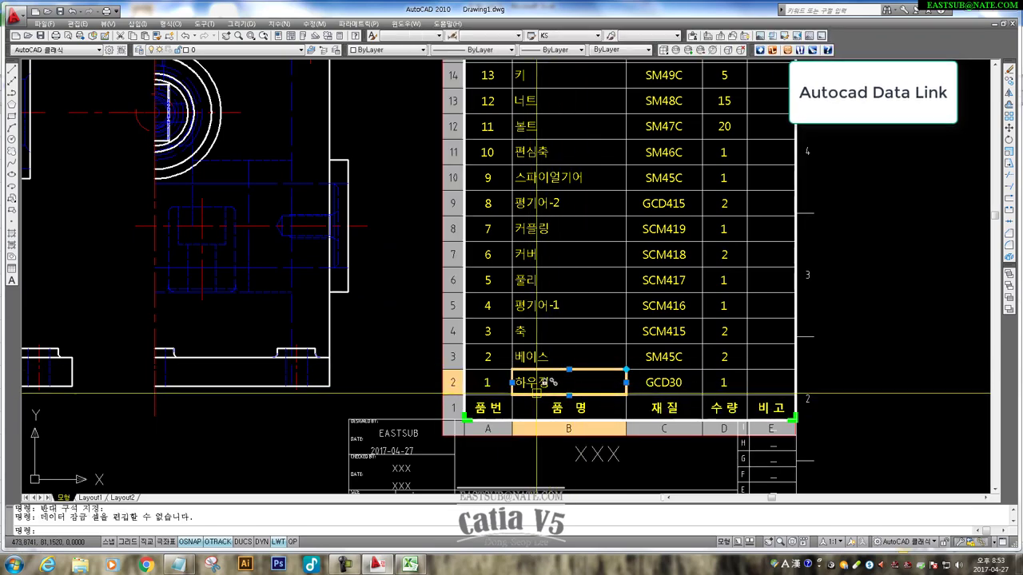
pyautogui.press('Escape')
pyautogui.press('Escape')
pyautogui.scroll(-2, 417, 442)
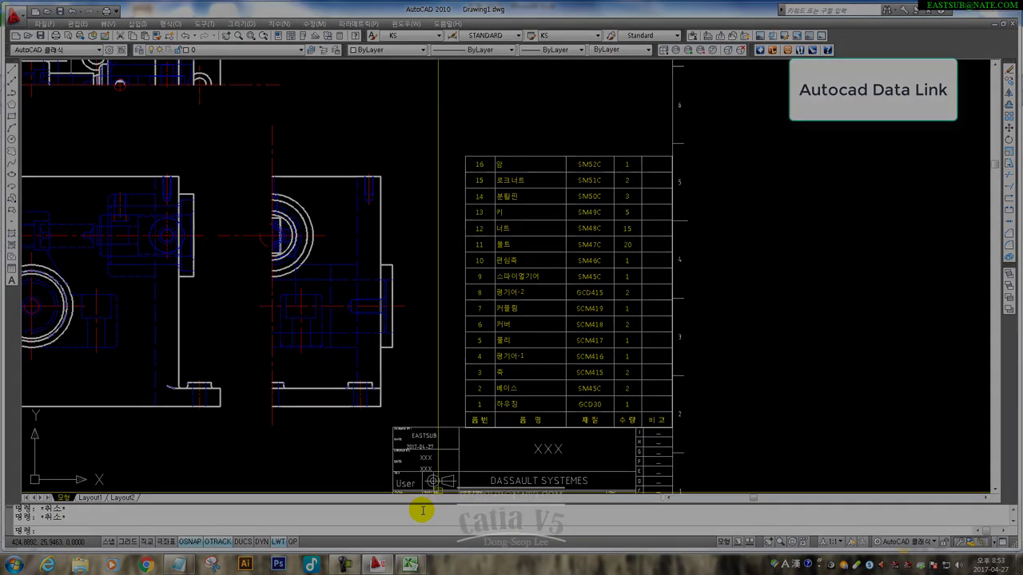